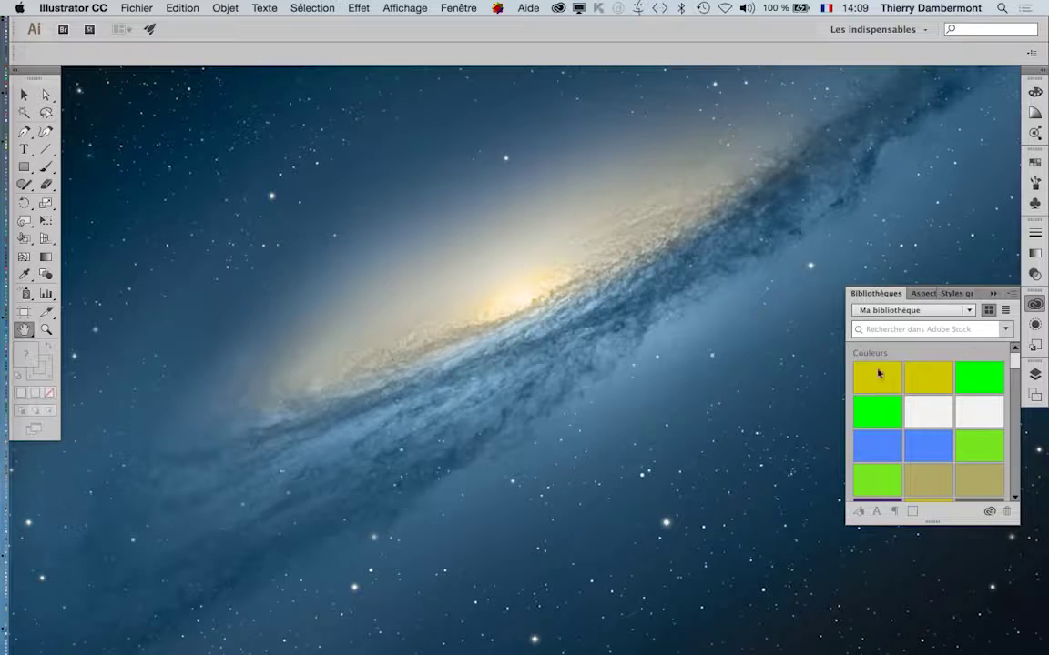
- Collapse the Libraries panel and float the toolbox away from the window edge
click(996, 304)
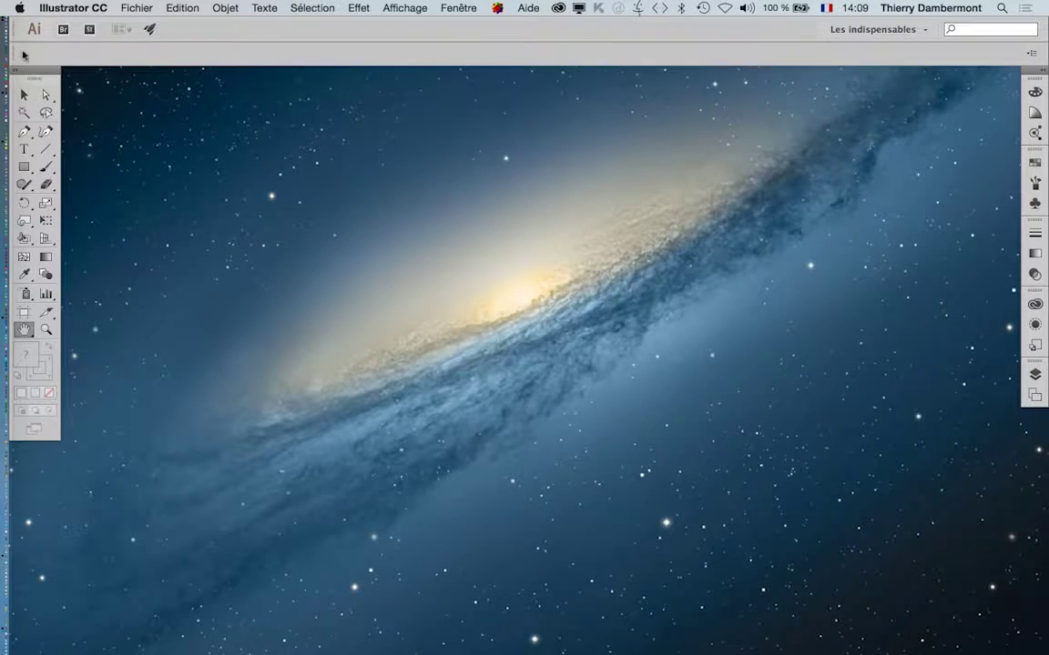
drag(59, 70, 75, 88)
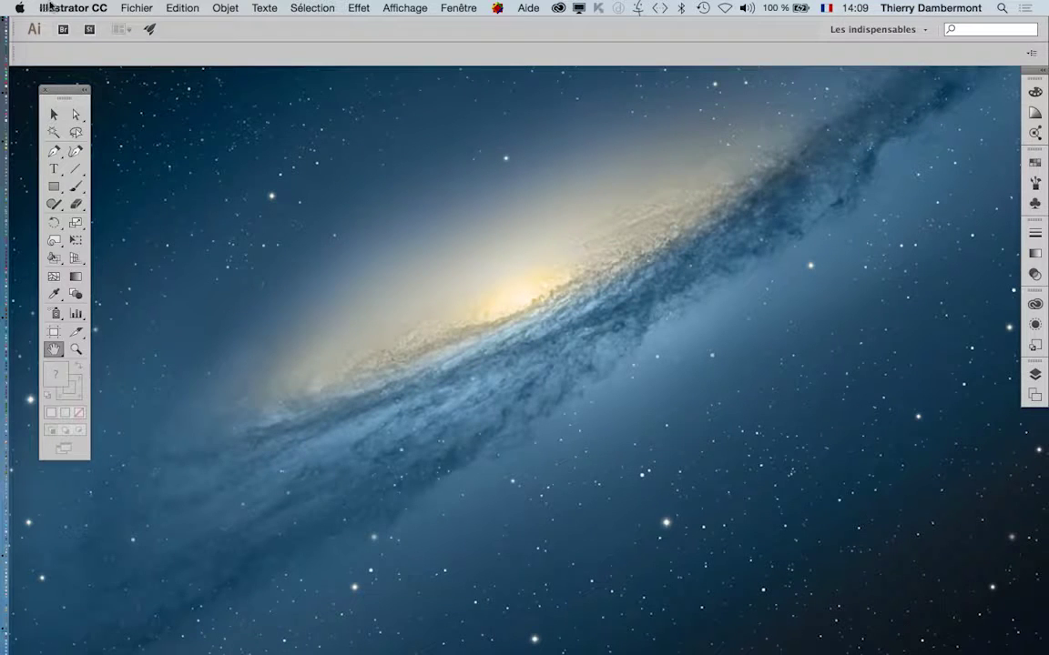
- Create a new document with the Web profile at a size of 1024 x 768 px
click(134, 8)
click(152, 29)
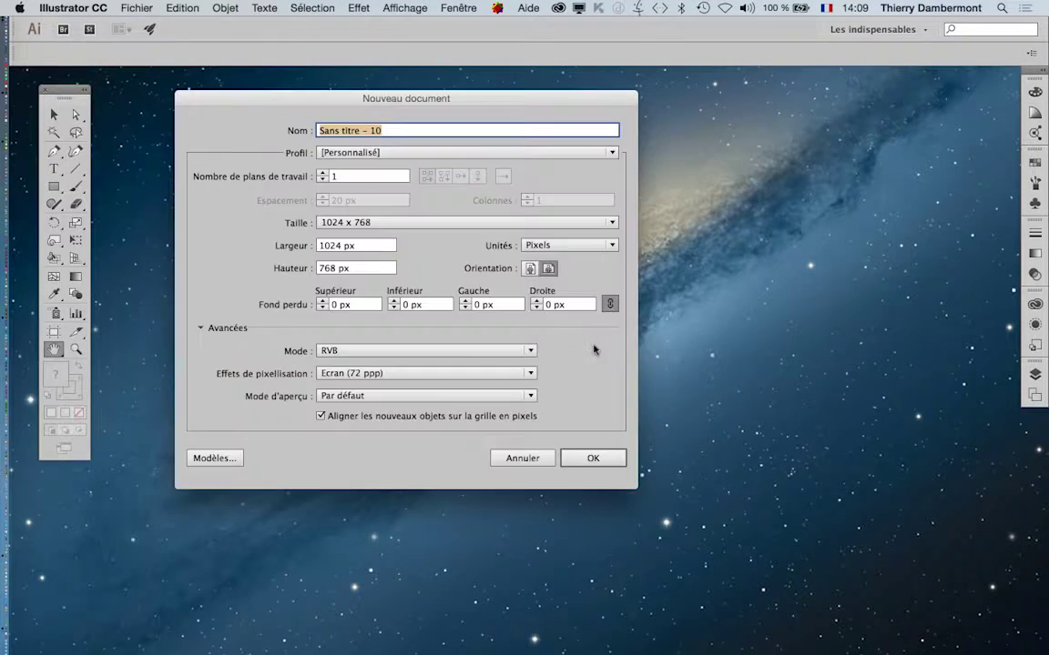
click(380, 152)
click(382, 207)
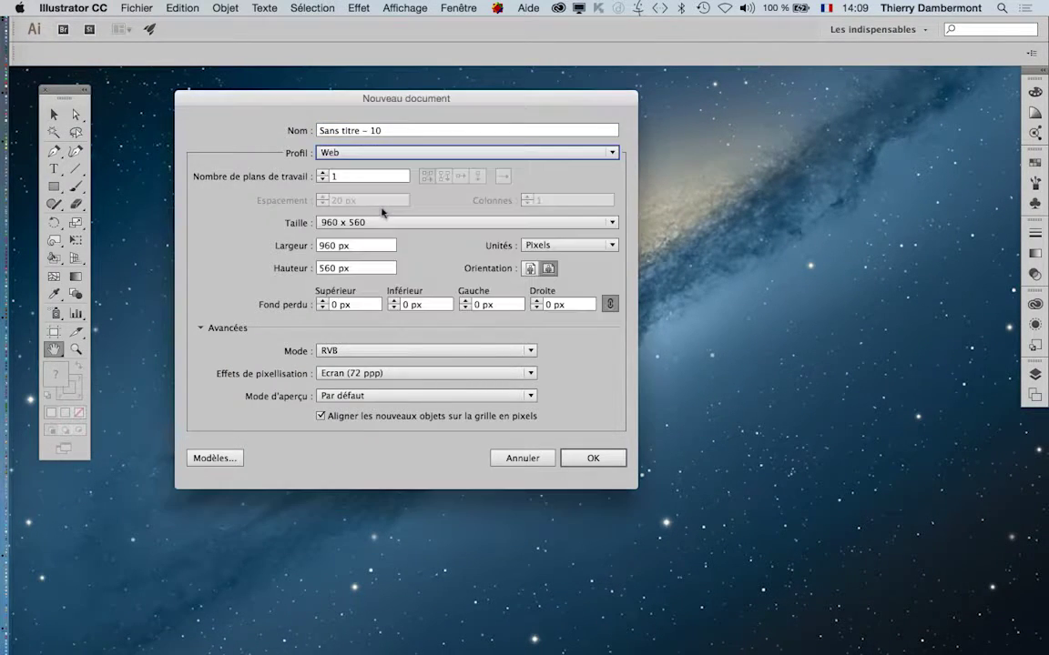
click(375, 222)
click(370, 298)
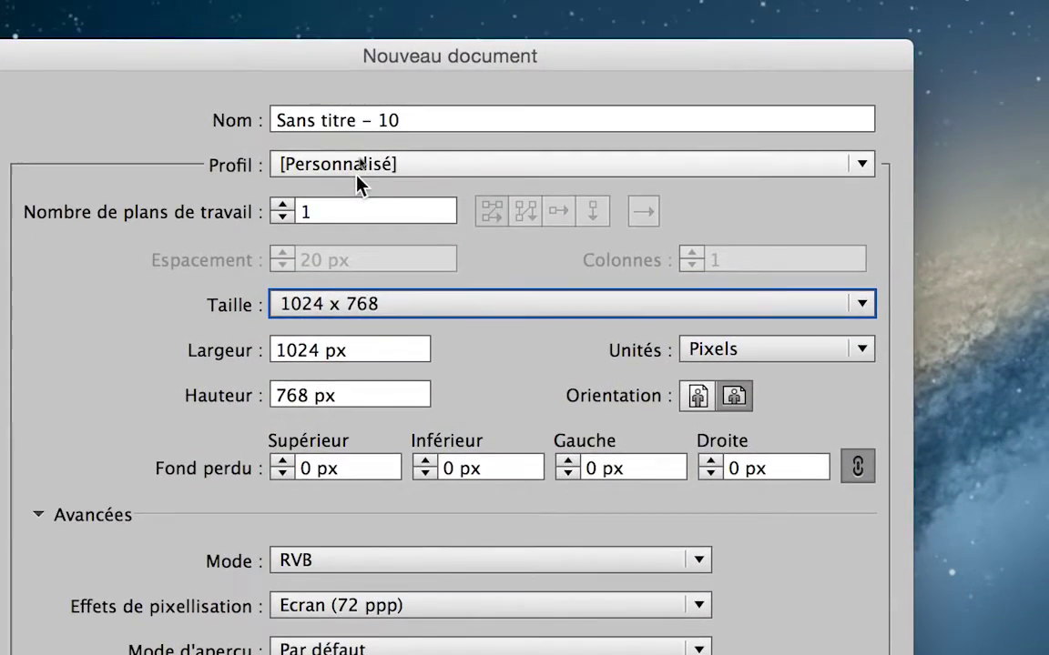
click(366, 86)
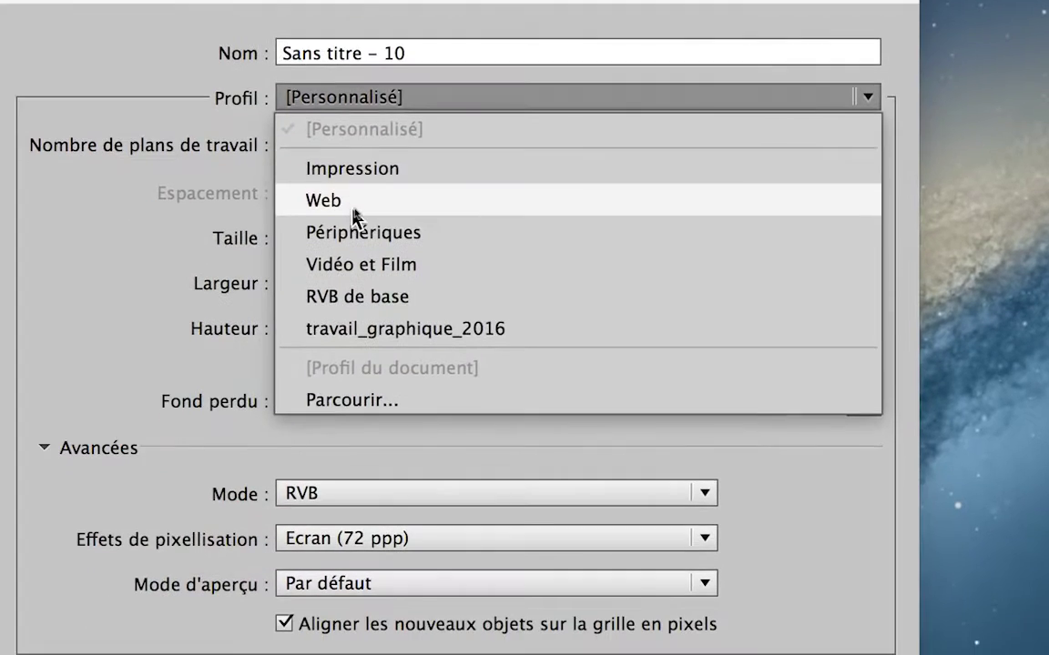
click(353, 206)
click(323, 235)
click(366, 285)
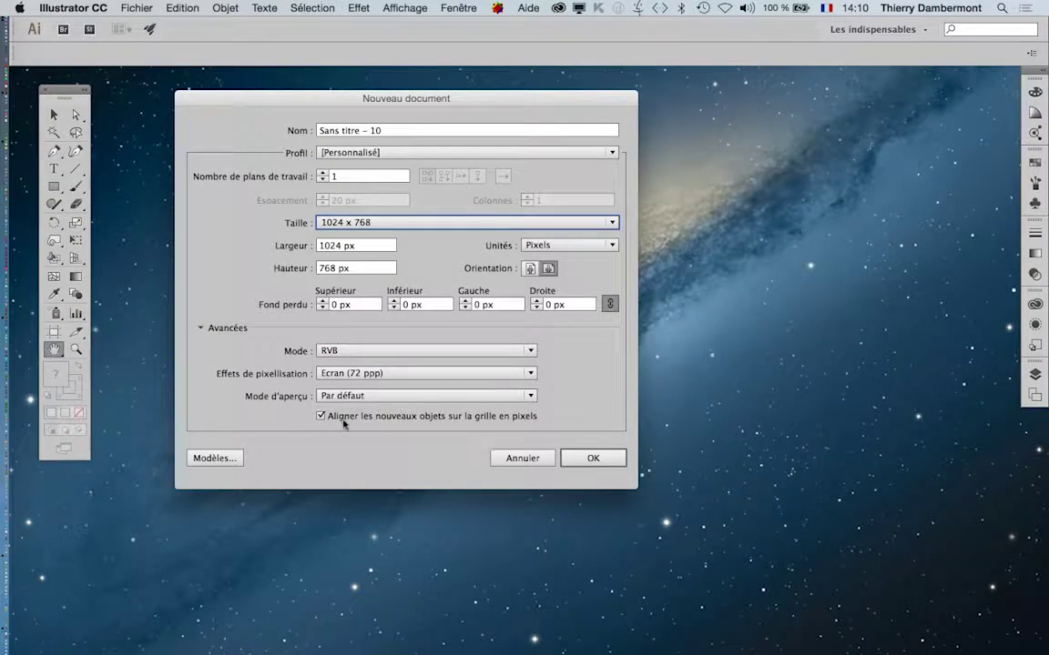
click(614, 462)
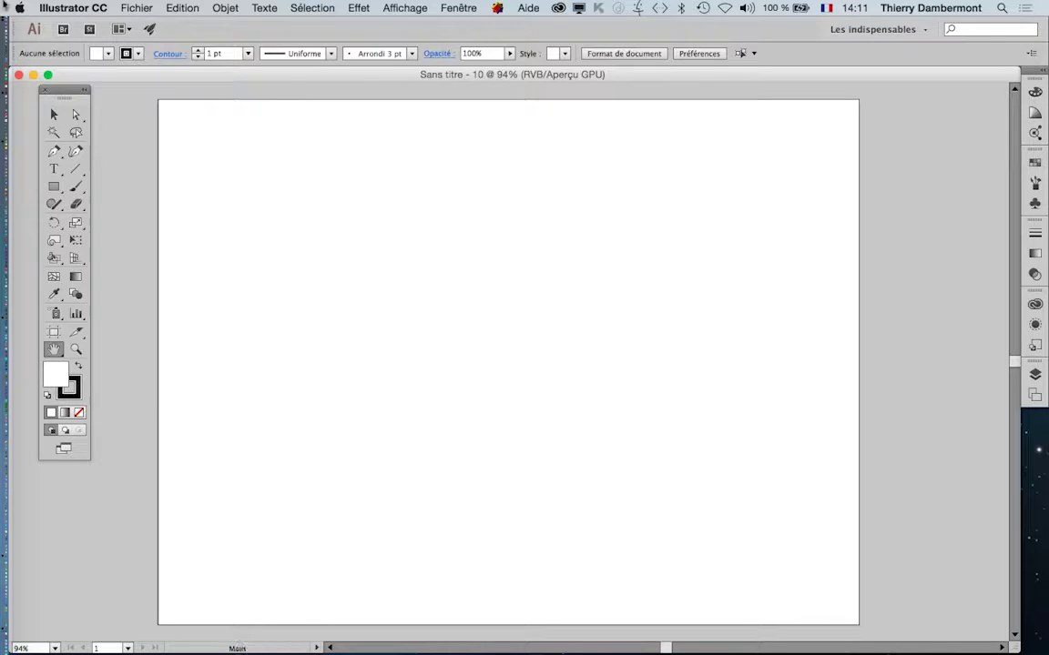
click(136, 7)
click(159, 28)
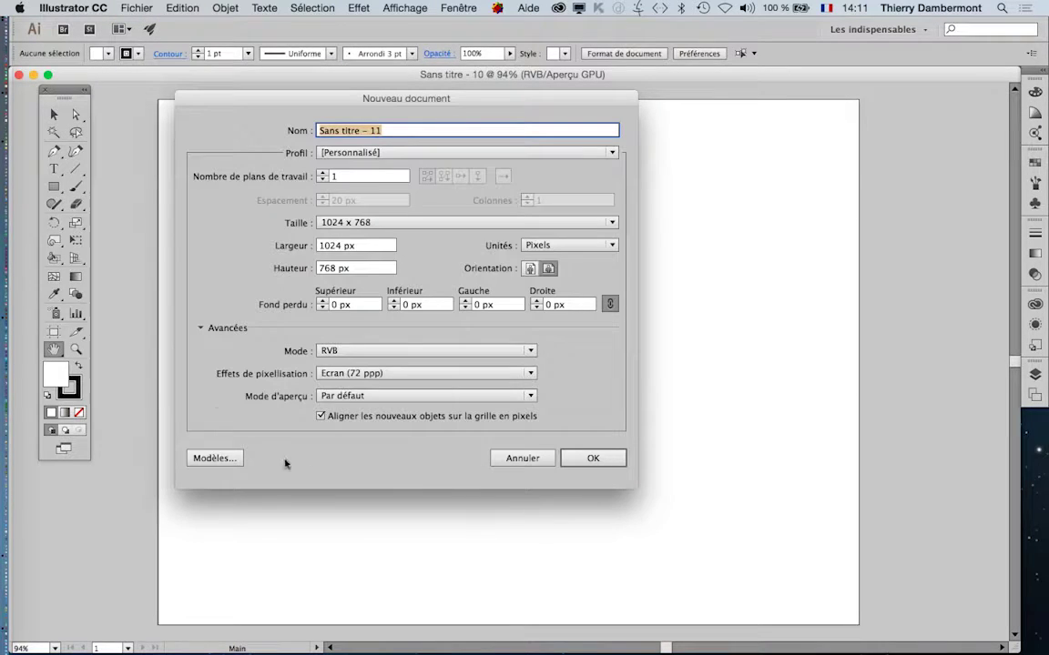
click(200, 328)
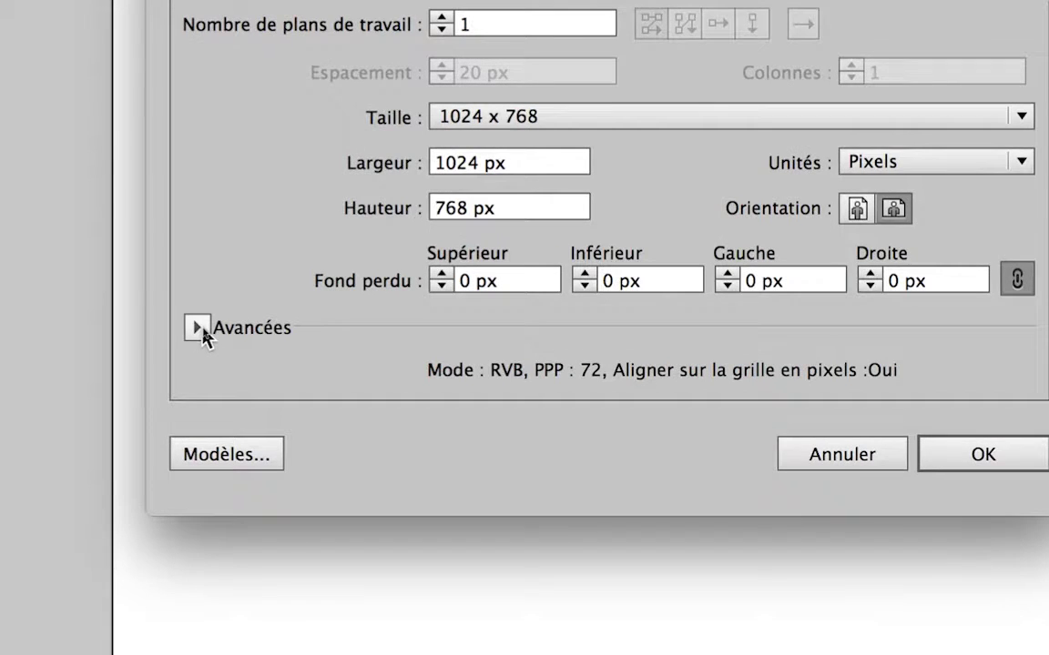
click(198, 328)
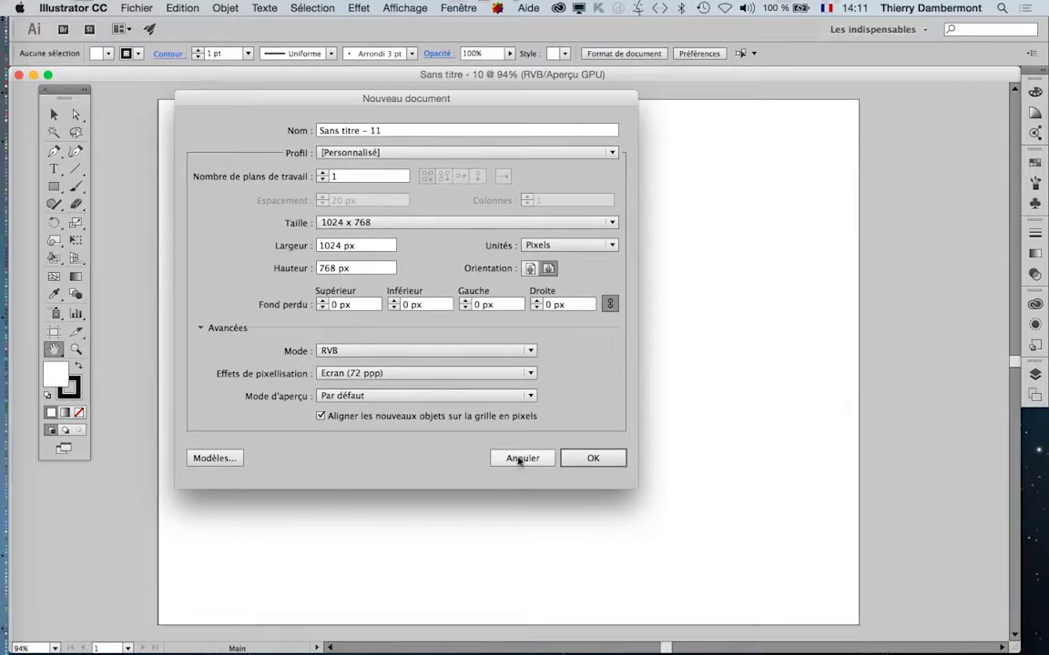
click(628, 464)
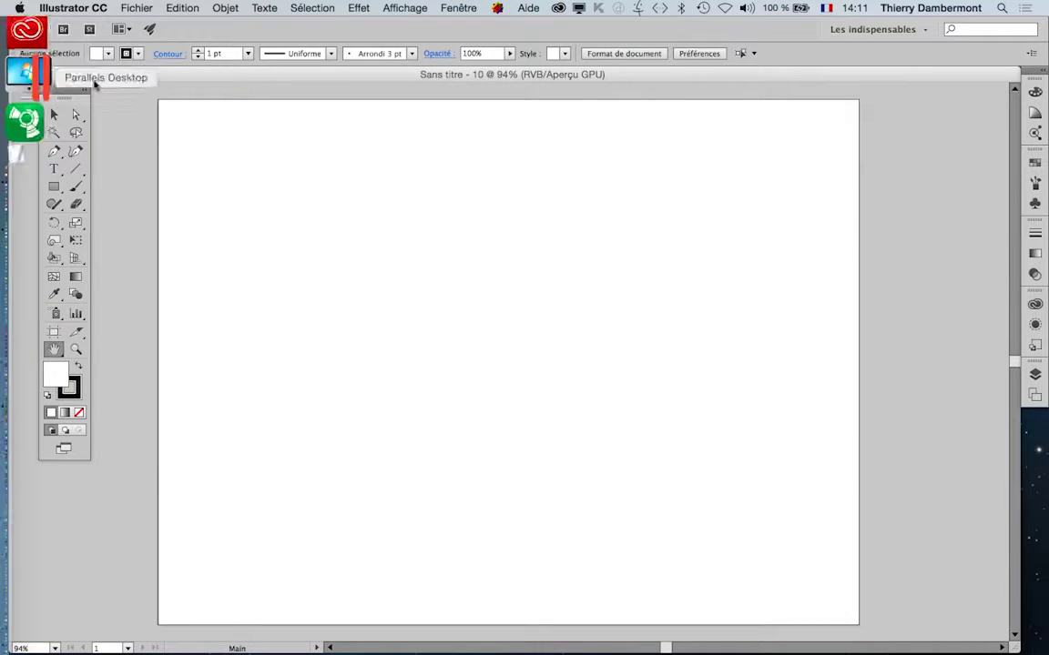
- Draw a tall rectangle in the artboard's upper-left area and remove its stroke
drag(66, 91, 119, 114)
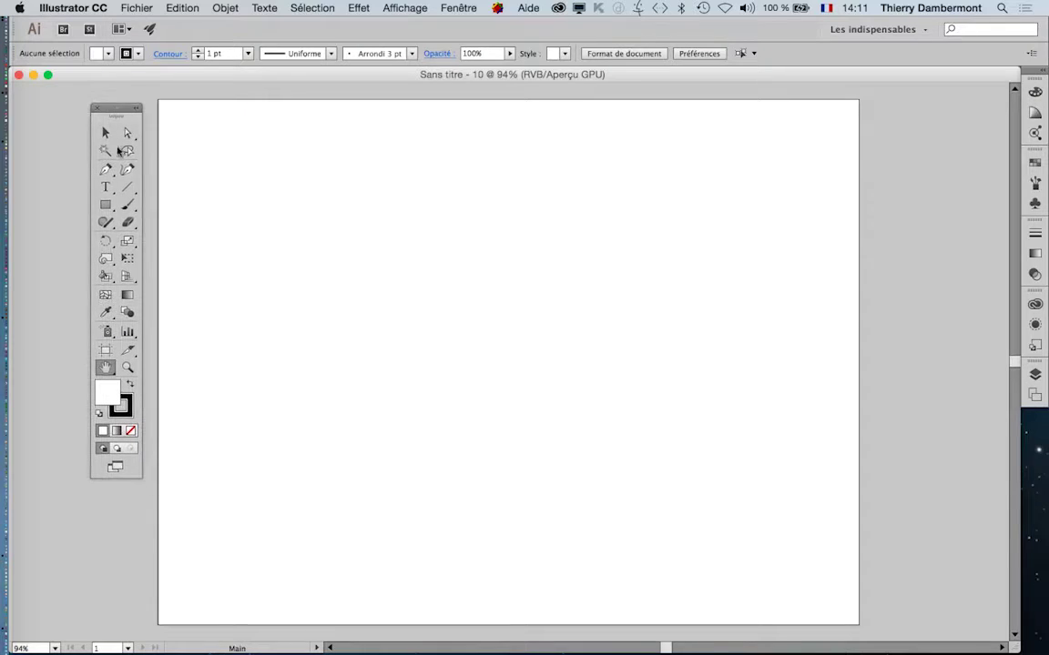
click(105, 205)
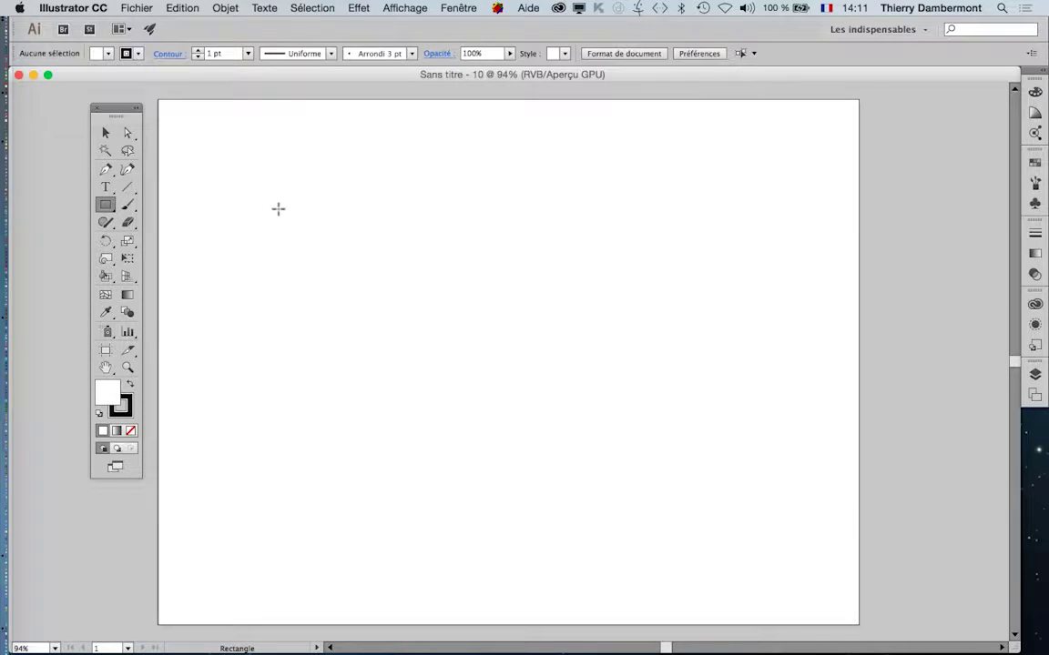
mouse_move(259, 184)
mouse_down()
mouse_move(331, 244)
mouse_move(324, 297)
mouse_up()
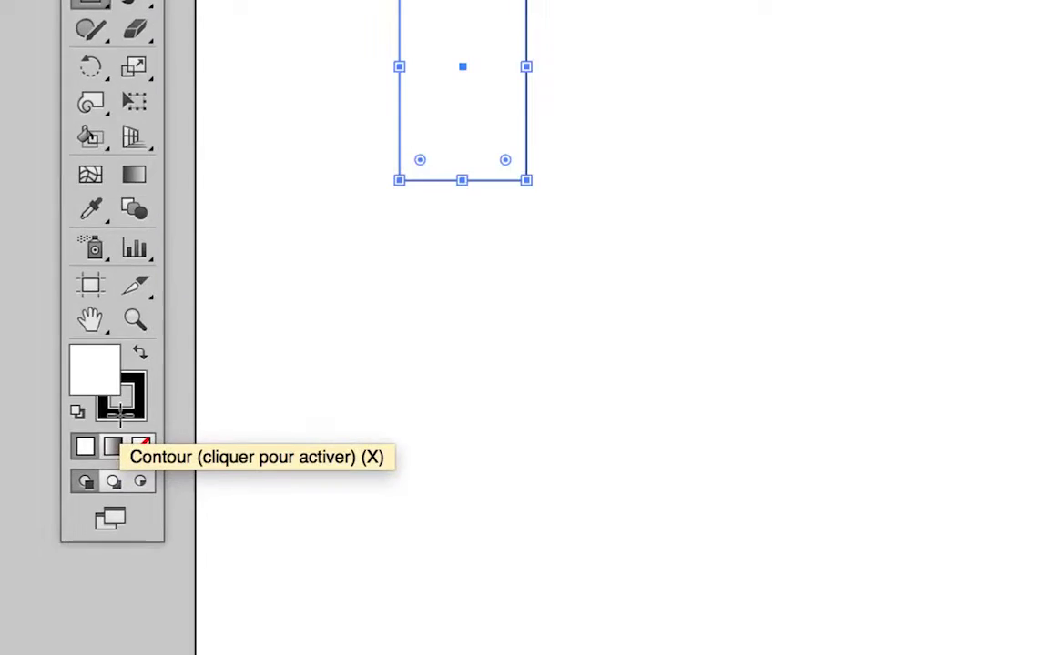
click(121, 415)
click(127, 428)
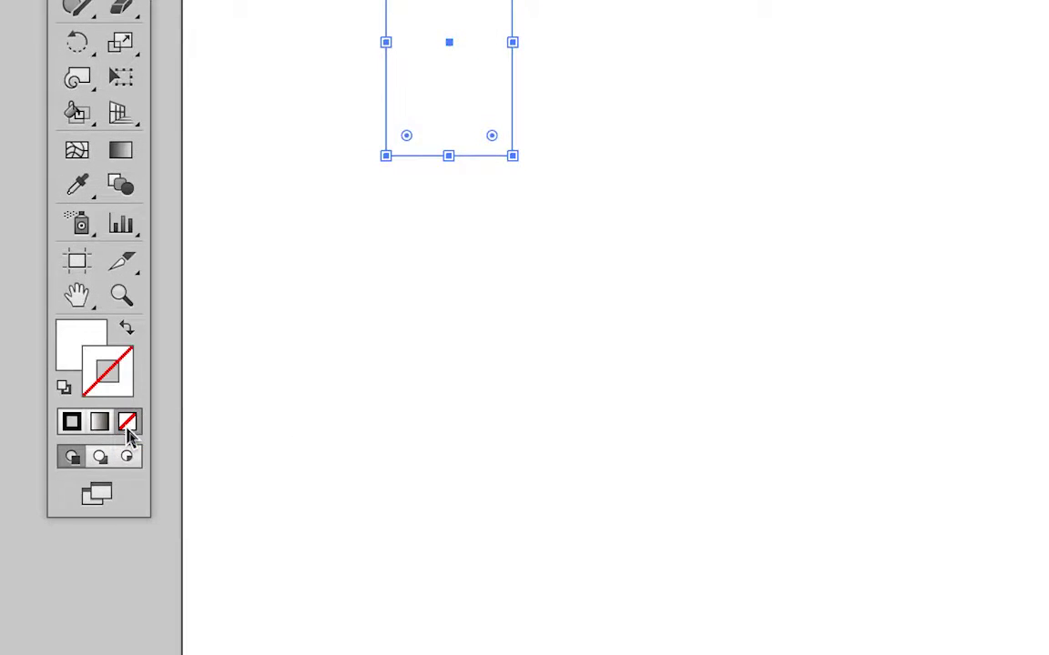
- Float and enlarge the swatches panel, fill the rectangle with plain orange and deselect it
click(108, 401)
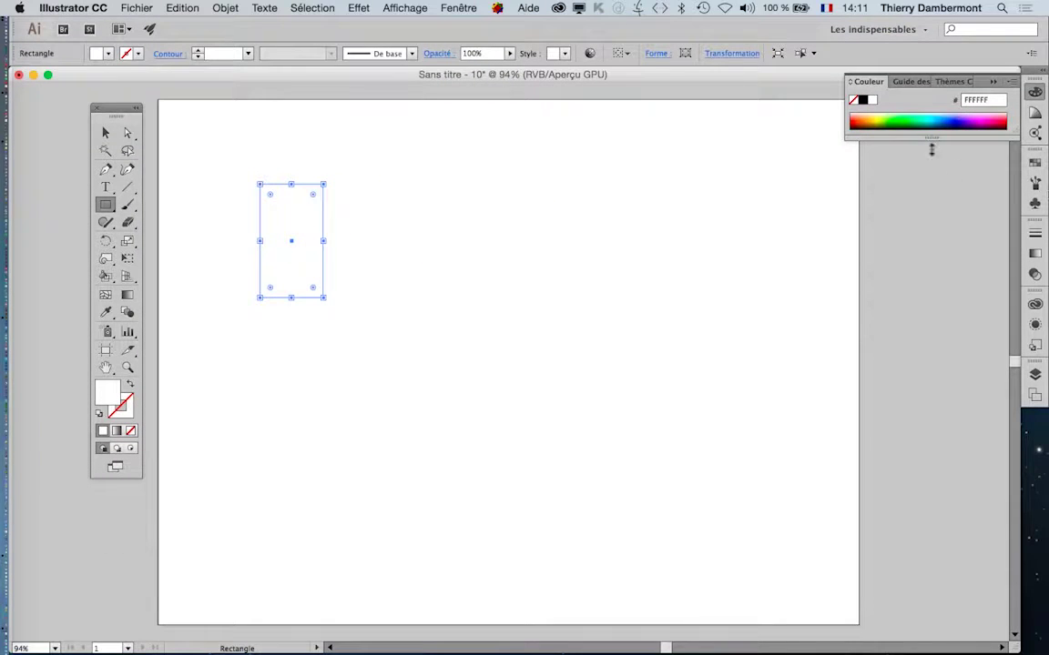
click(1035, 162)
drag(866, 152, 480, 152)
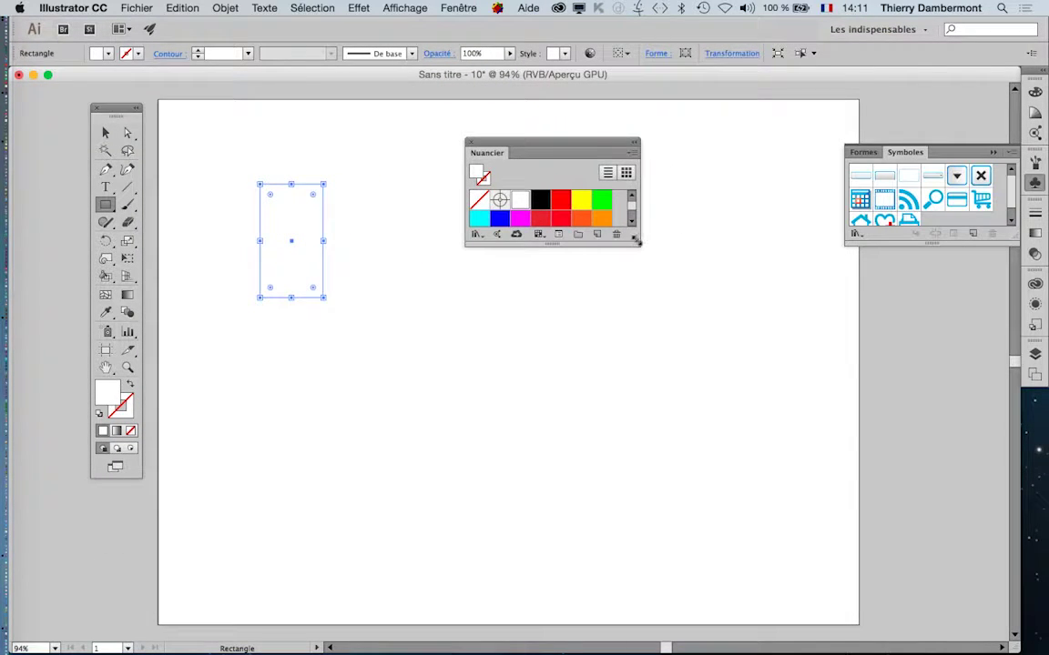
drag(638, 240, 673, 421)
click(519, 240)
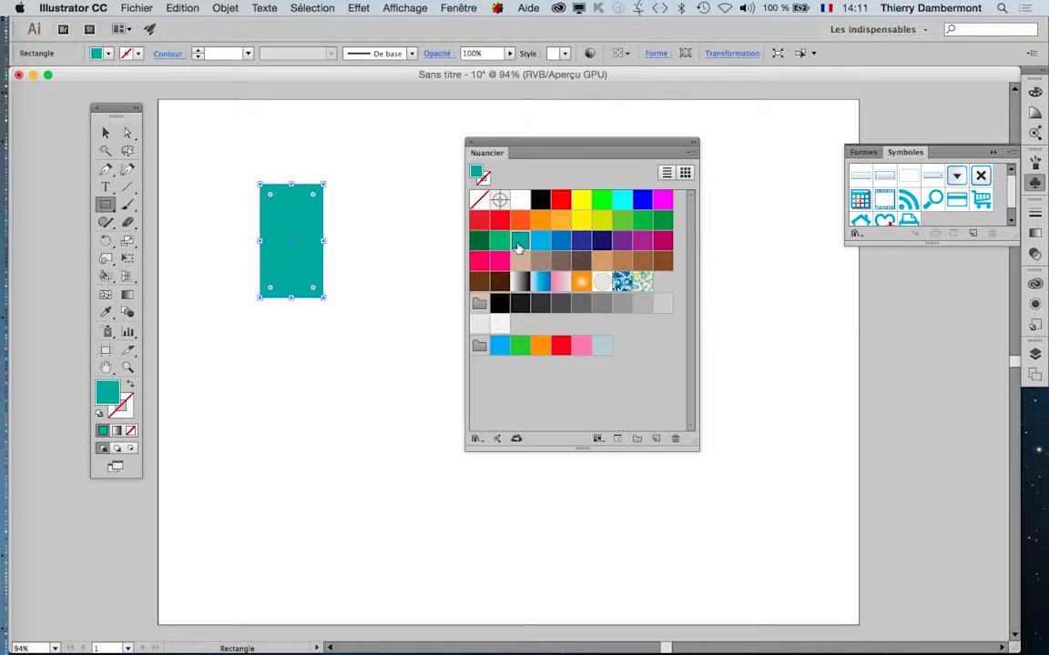
click(540, 219)
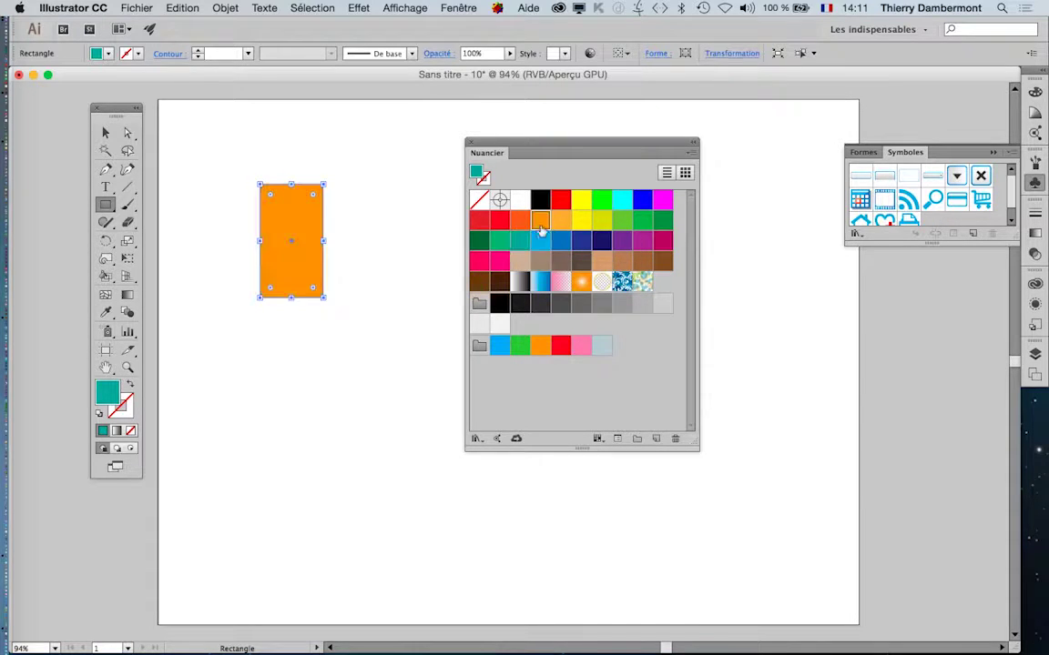
drag(508, 141, 647, 147)
click(105, 132)
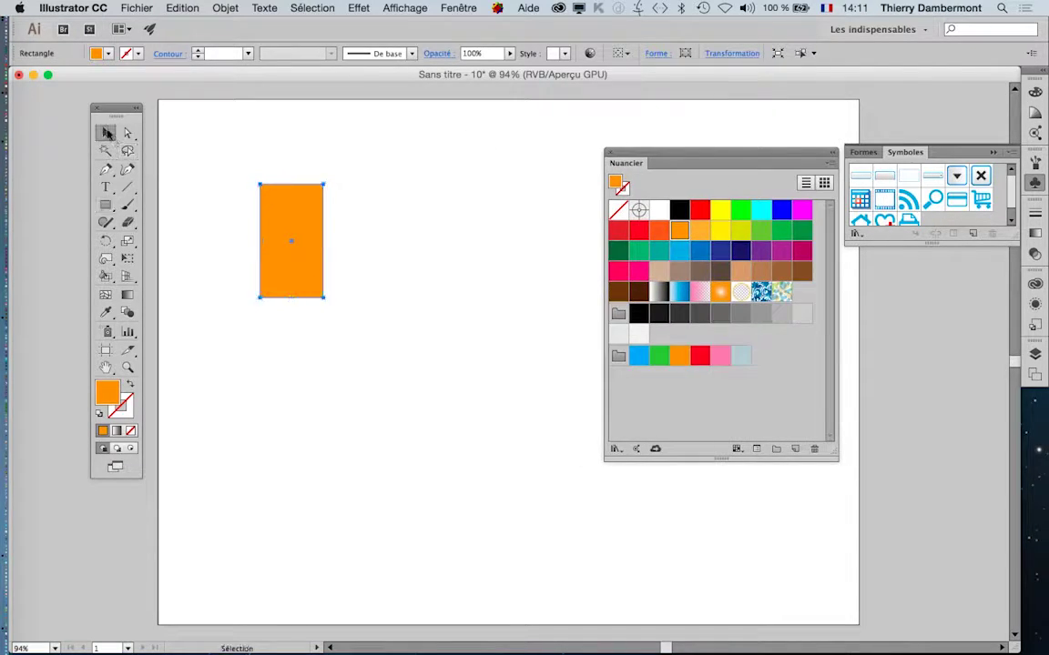
click(384, 412)
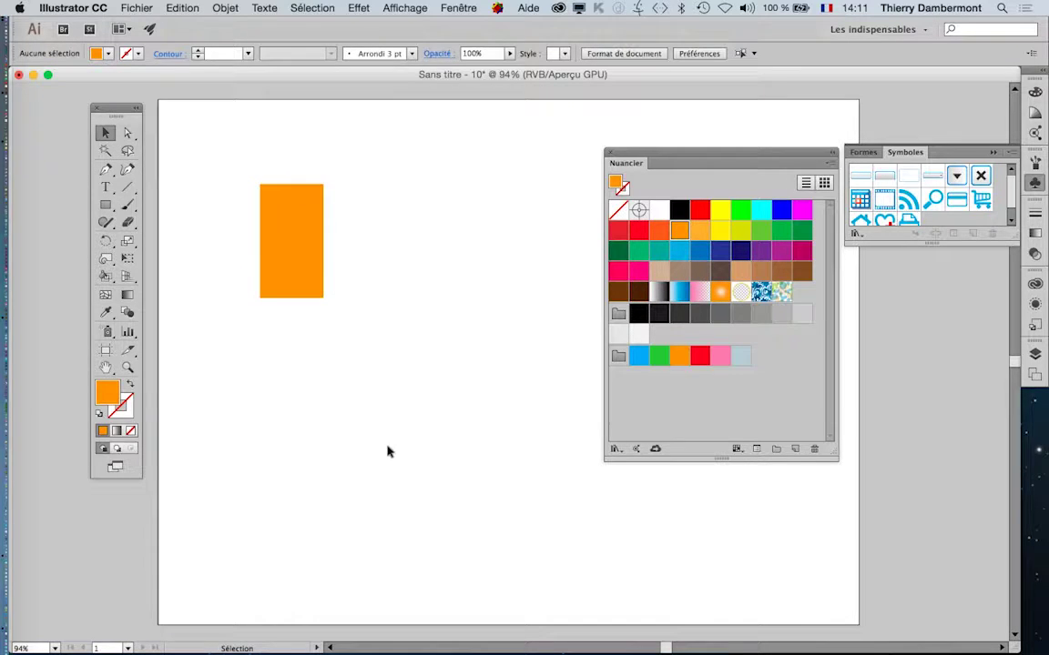
- Duplicate the orange rectangle horizontally to the right at an offset of about 129 px
click(290, 255)
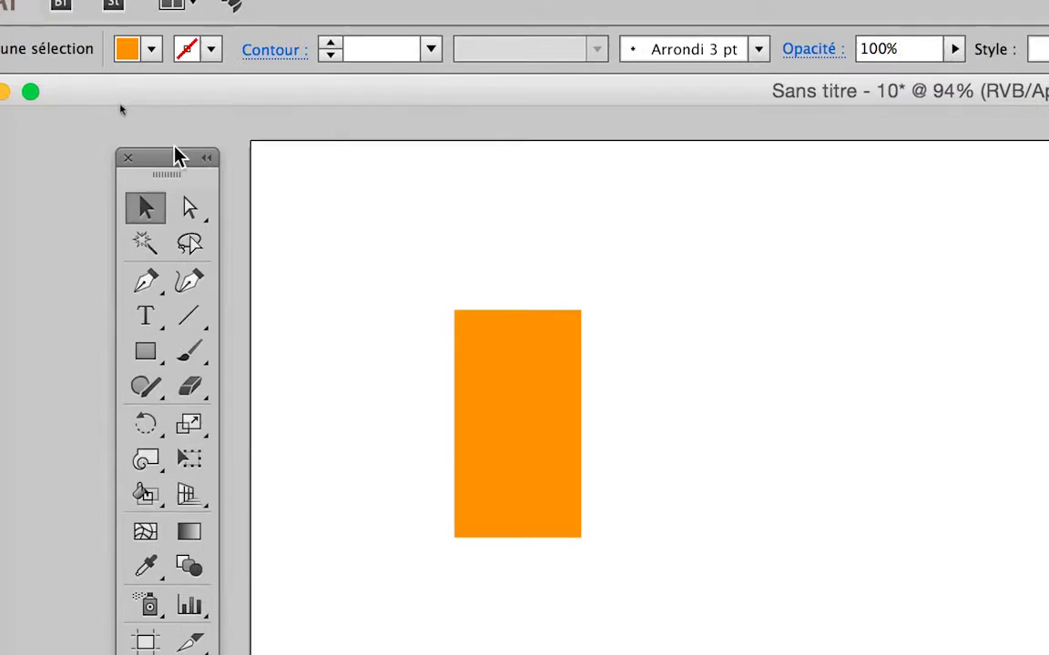
drag(176, 156, 209, 167)
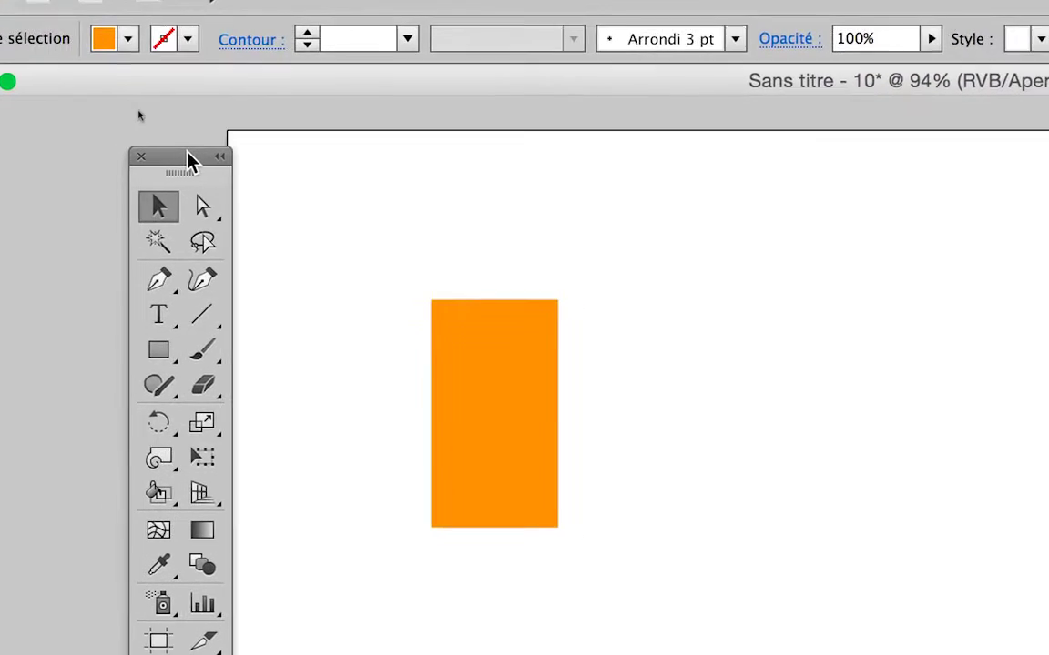
click(497, 451)
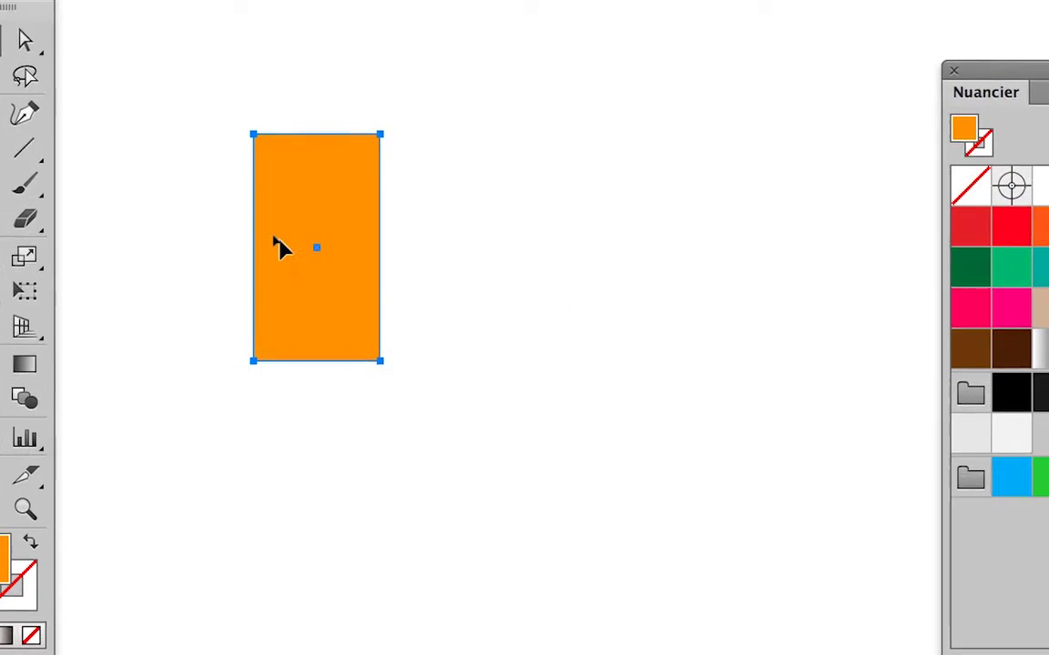
drag(307, 231, 621, 229)
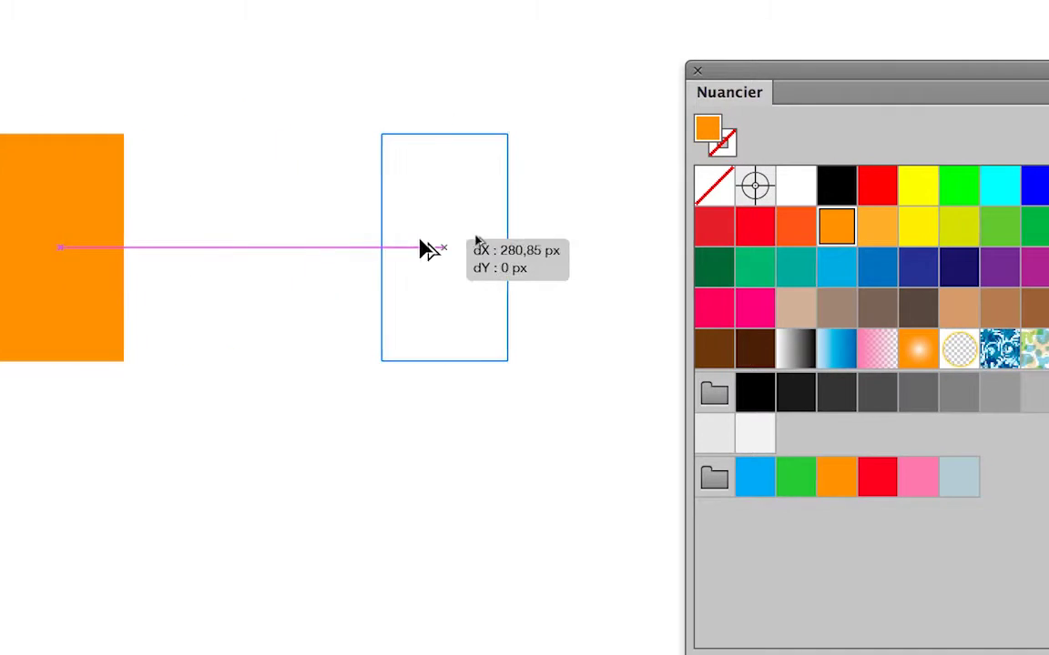
drag(425, 248, 207, 251)
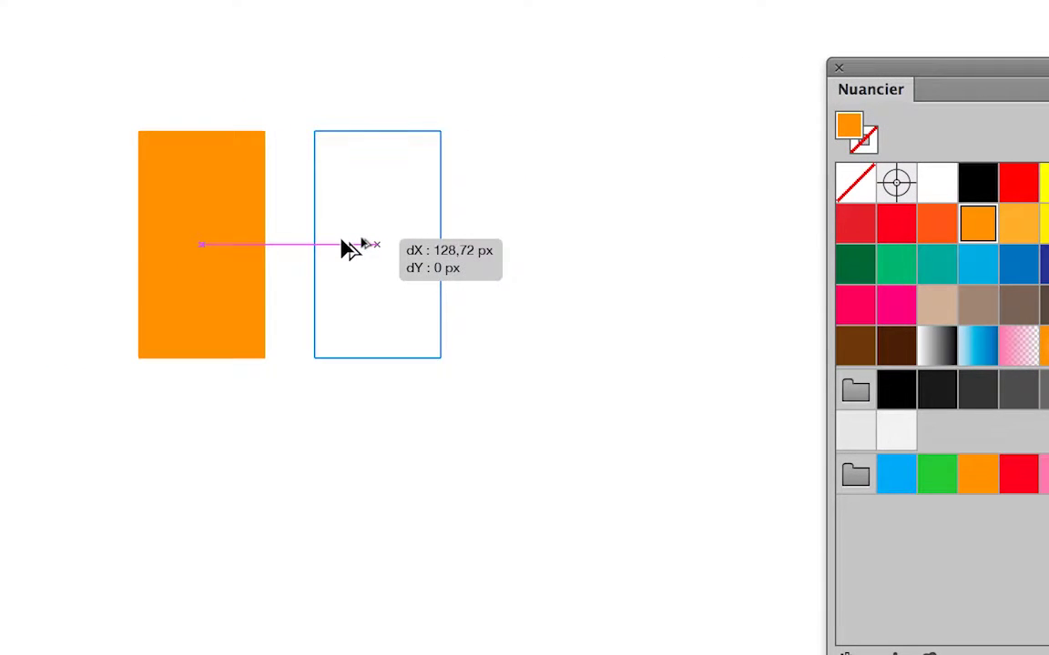
drag(348, 250, 347, 250)
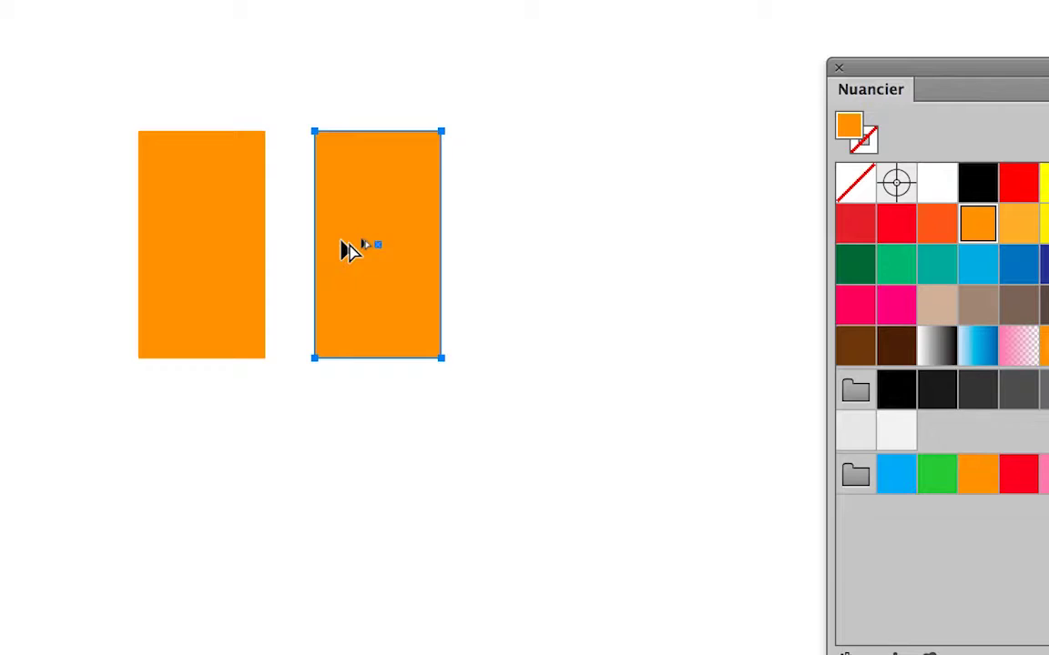
- Duplicate the second rectangle horizontally to the right, leaving a gap of about 30 px
drag(370, 252, 410, 247)
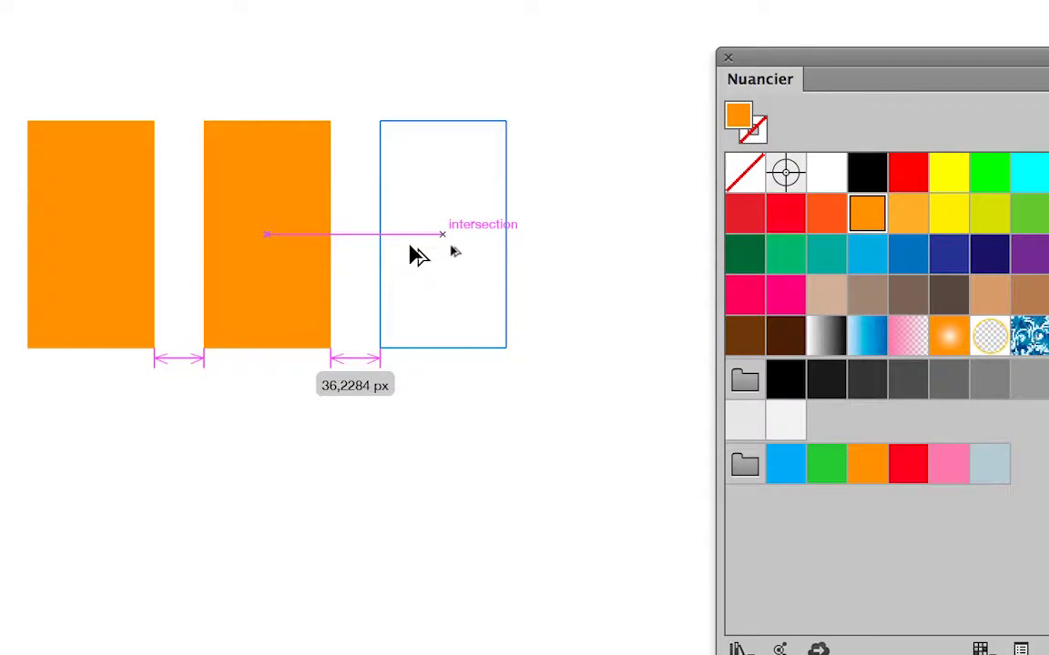
drag(414, 255, 404, 246)
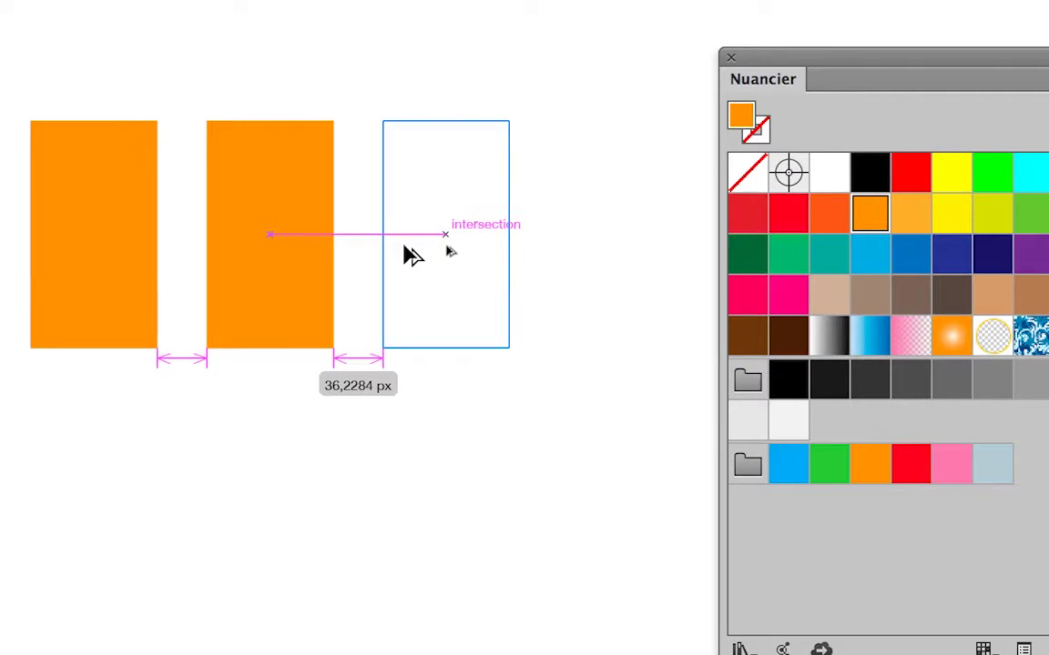
drag(404, 247, 402, 244)
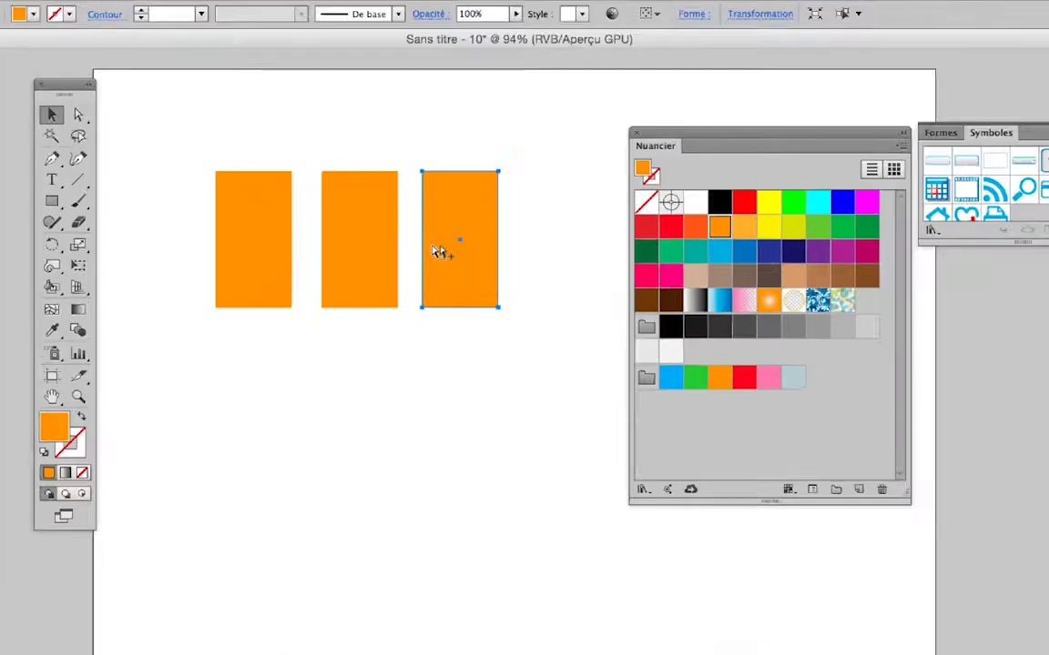
key(super)
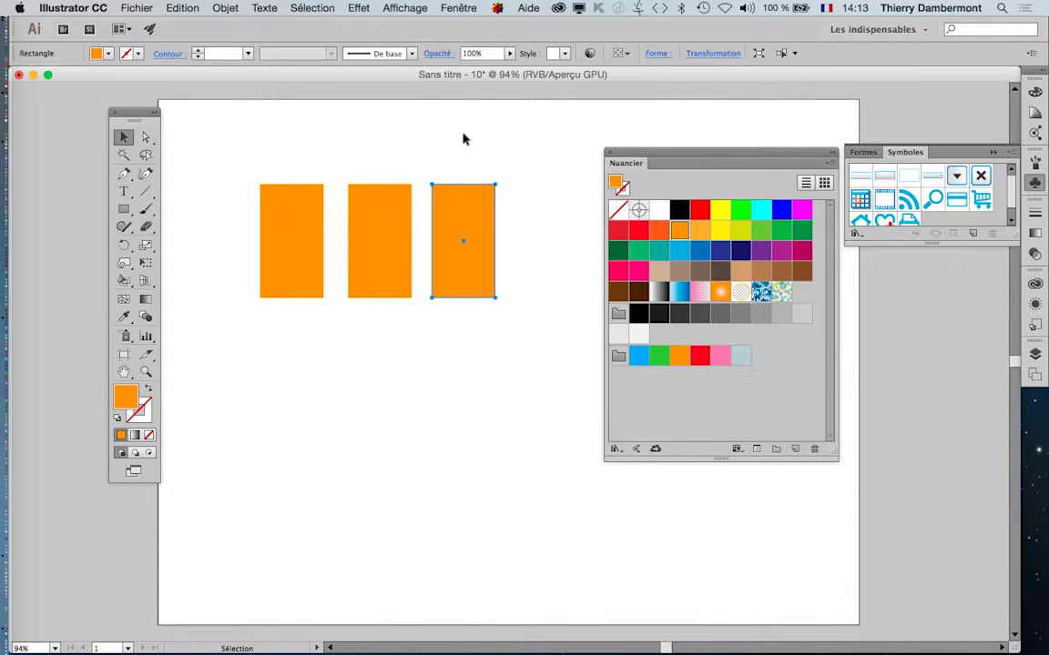
- Check that smart guides are enabled and duplicate the third orange rectangle horizontally to the right with an equal gap of about 30 px
click(404, 7)
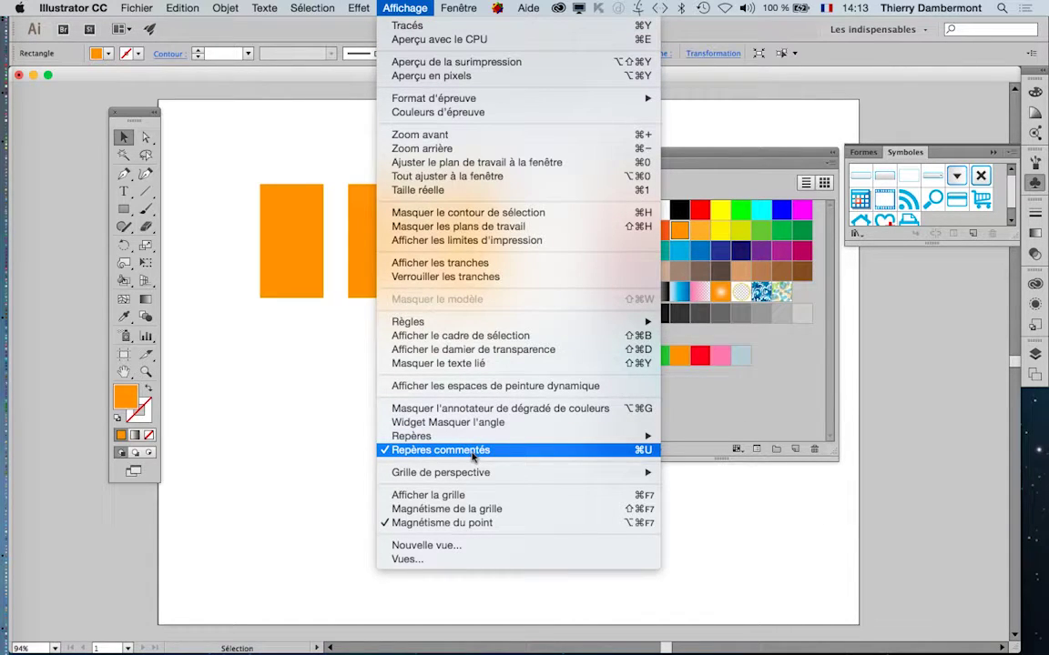
click(294, 95)
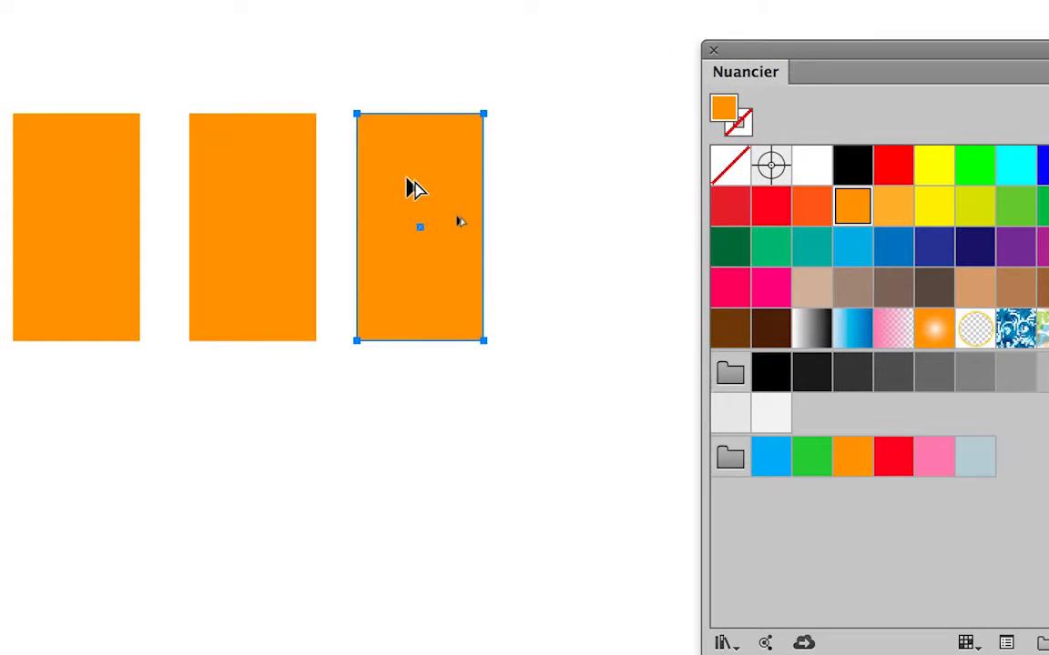
drag(415, 189, 580, 187)
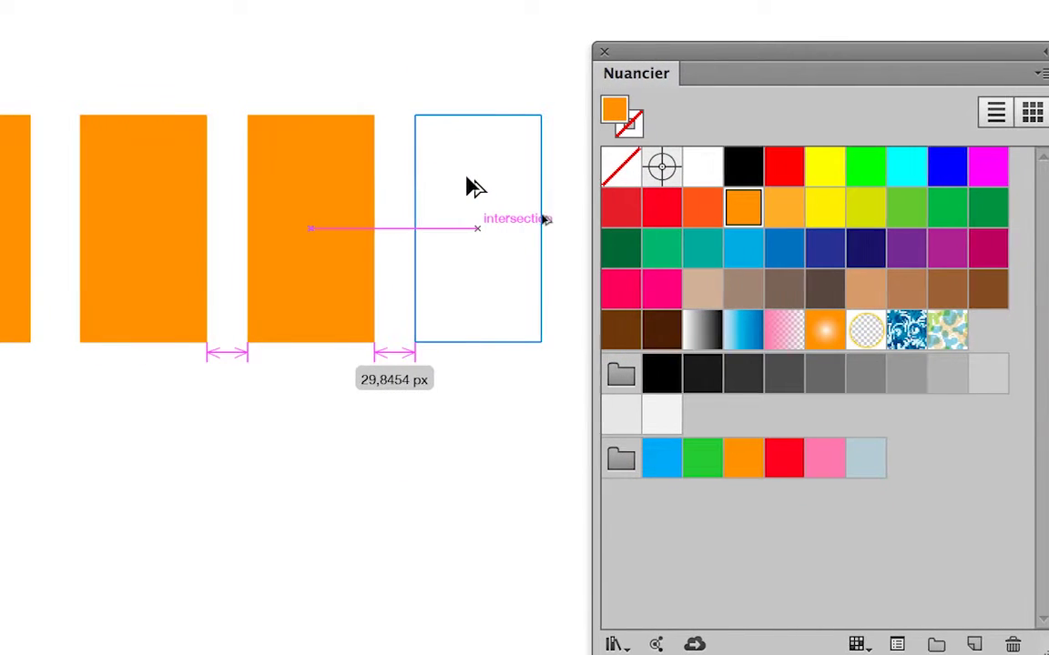
drag(467, 180, 466, 181)
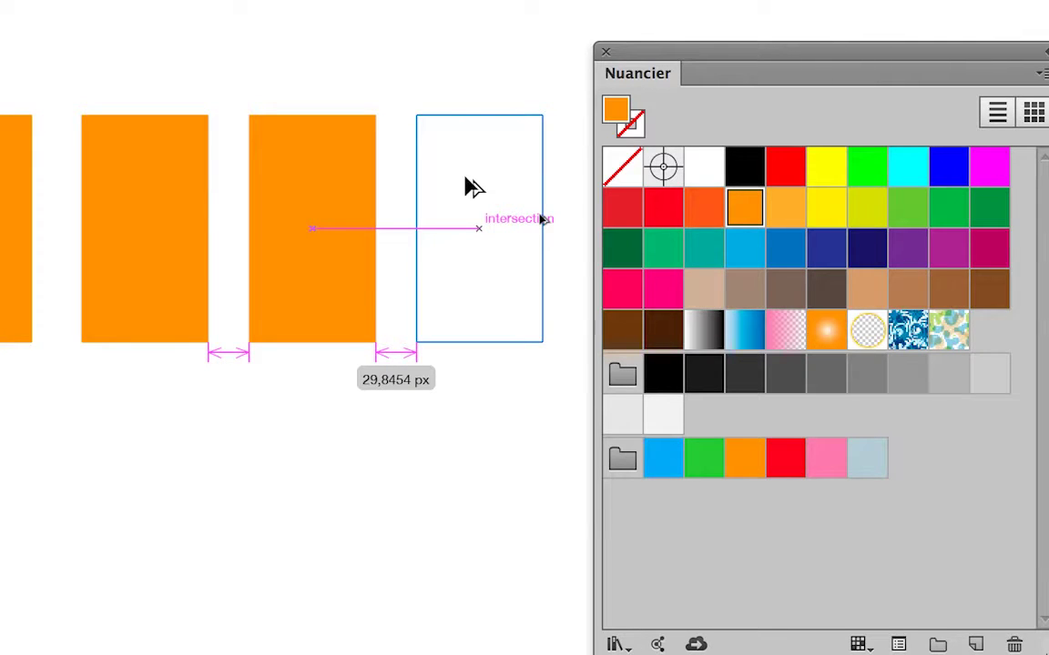
drag(466, 180, 467, 182)
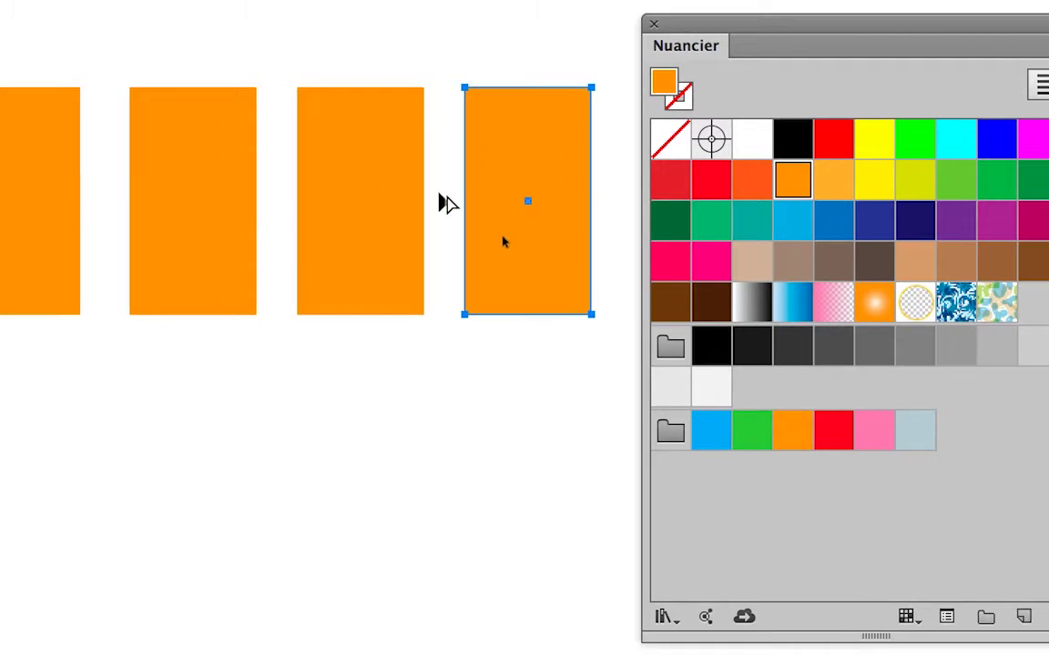
click(438, 202)
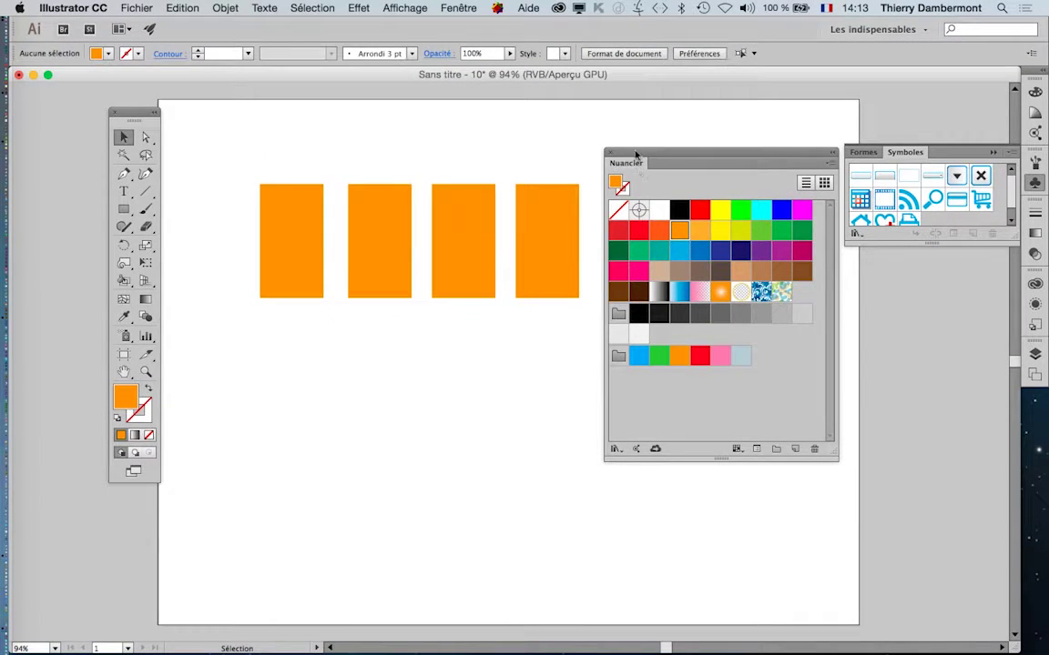
- Move the floating swatches panel away from the row of orange rectangles
drag(710, 25, 1015, 288)
drag(790, 285, 786, 274)
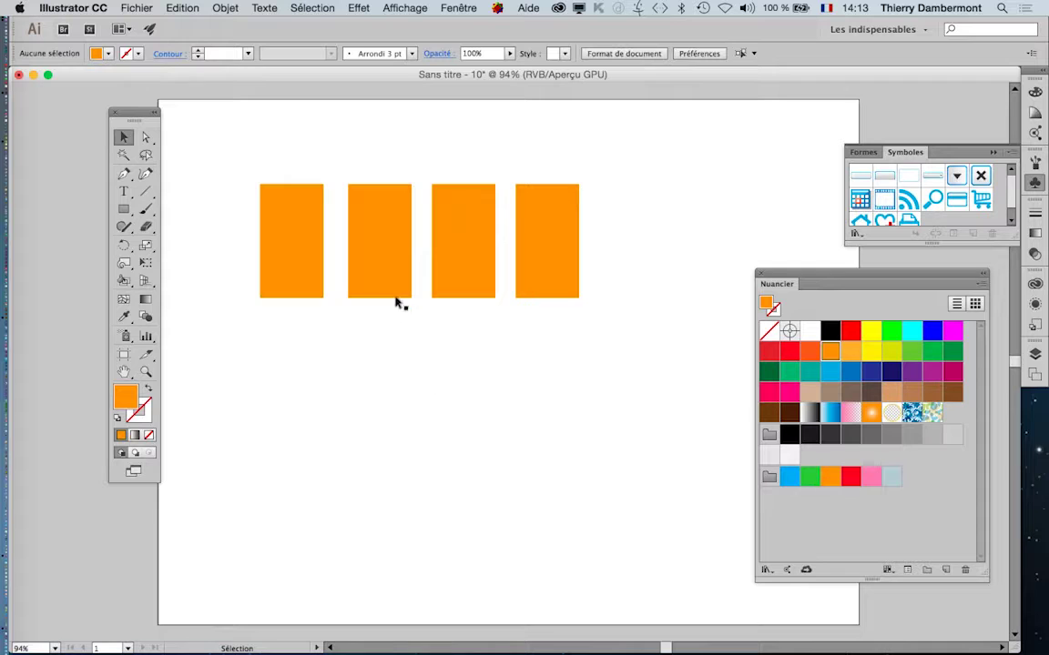
scroll(287, 227, up, 4)
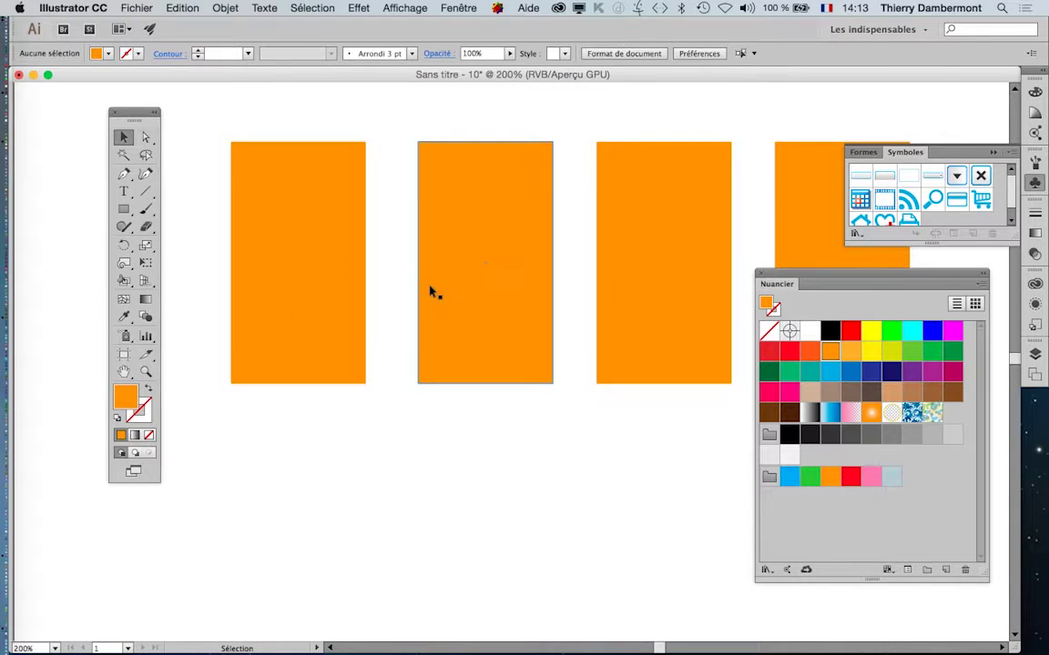
scroll(431, 290, up, 2)
scroll(424, 304, down, 1)
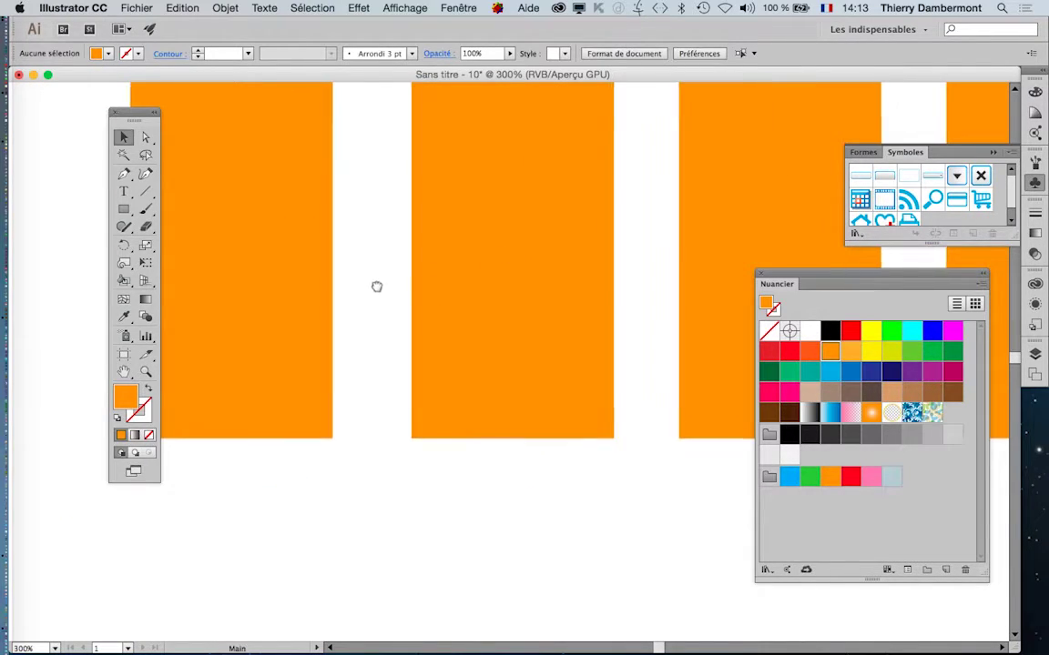
drag(377, 285, 444, 351)
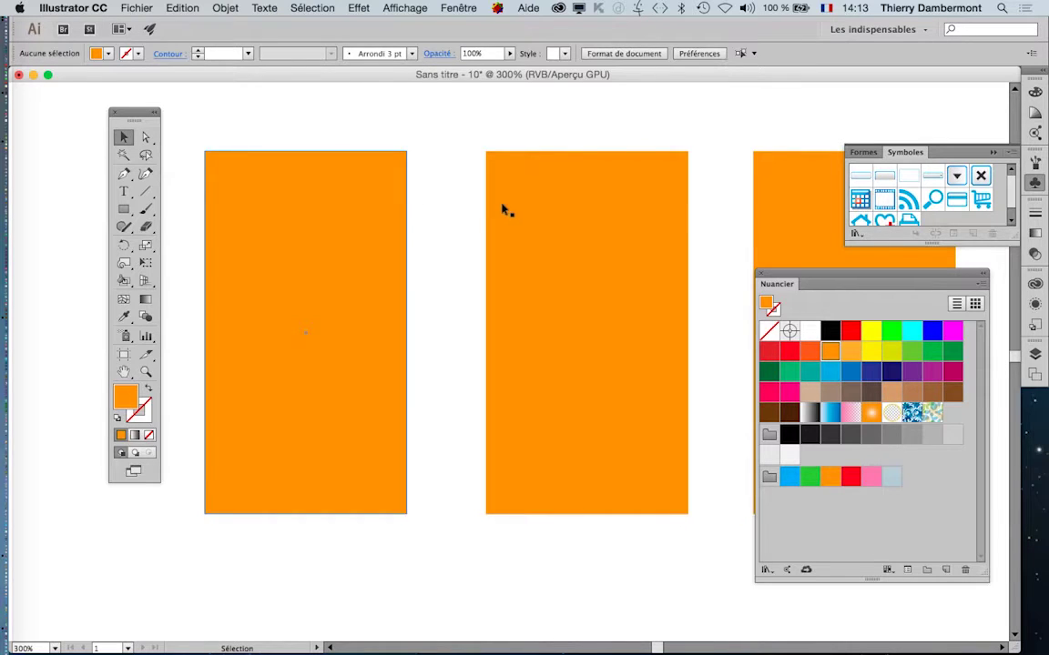
ctrl+alt+click(578, 286)
ctrl+alt+click(503, 386)
drag(402, 180, 395, 139)
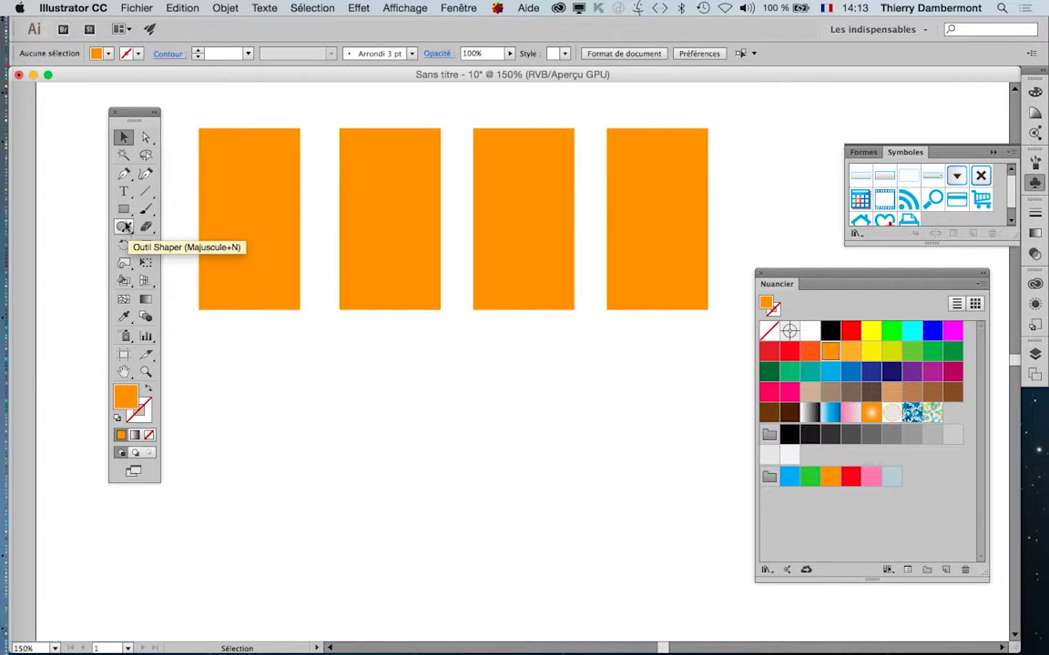
- Draw a circle of about 144 px centred below the second rectangle and fill it with plain blue
drag(123, 209, 177, 244)
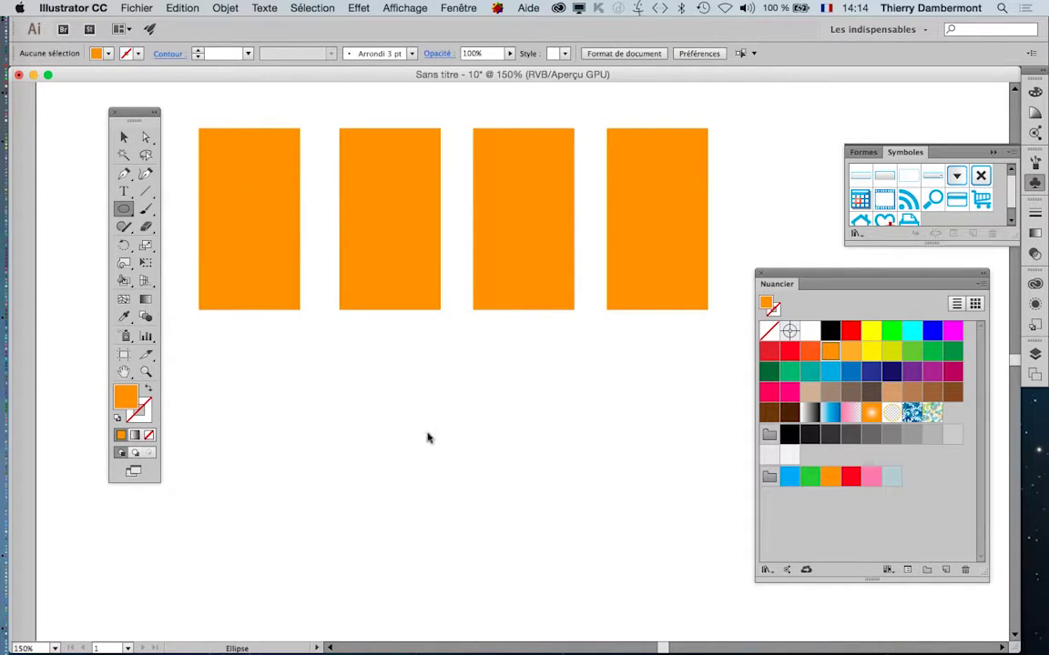
mouse_move(422, 411)
mouse_down()
mouse_move(513, 492)
mouse_move(500, 492)
mouse_up()
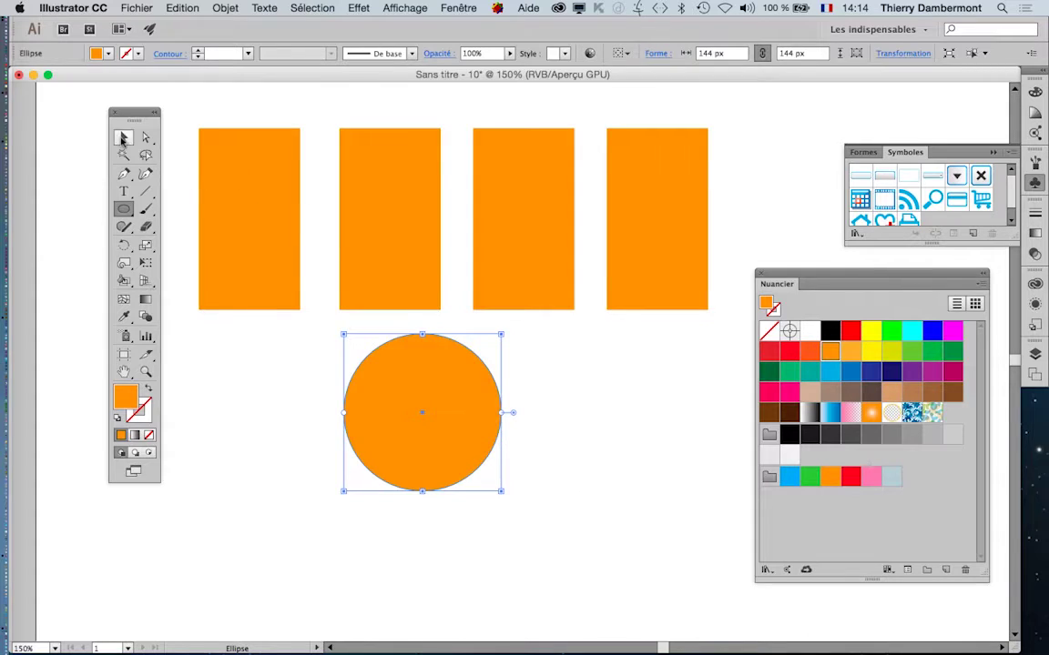
click(122, 137)
drag(436, 444, 407, 492)
click(851, 371)
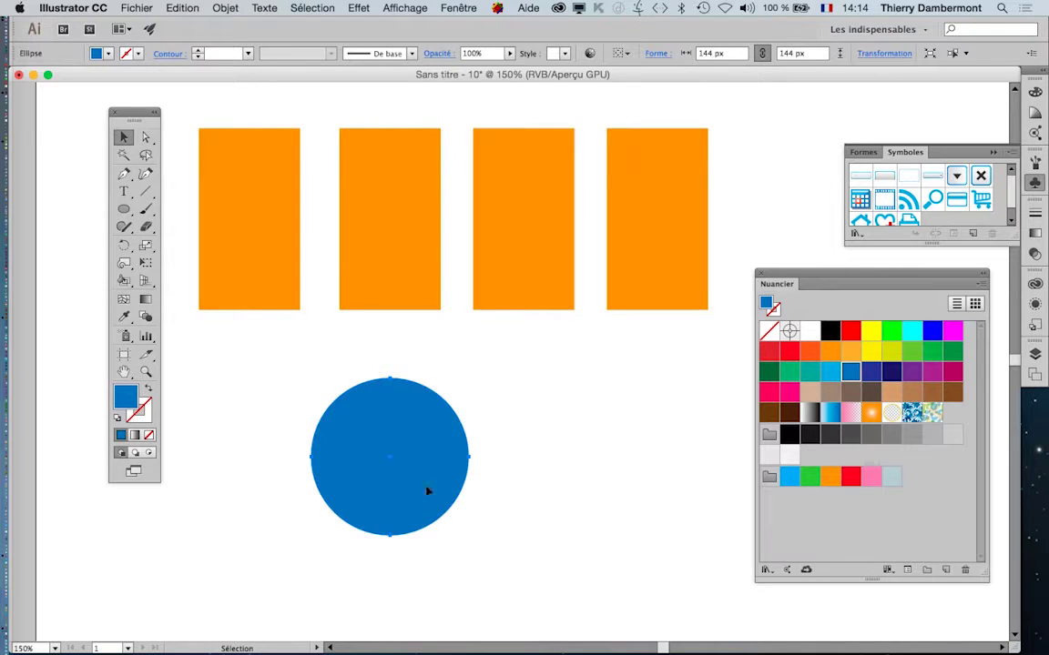
- Examine the blue circle's edge in normal preview at magnifications up to 64000%, then return to the whole drawing at 100%
scroll(445, 397, up, 2)
scroll(444, 401, up, 10)
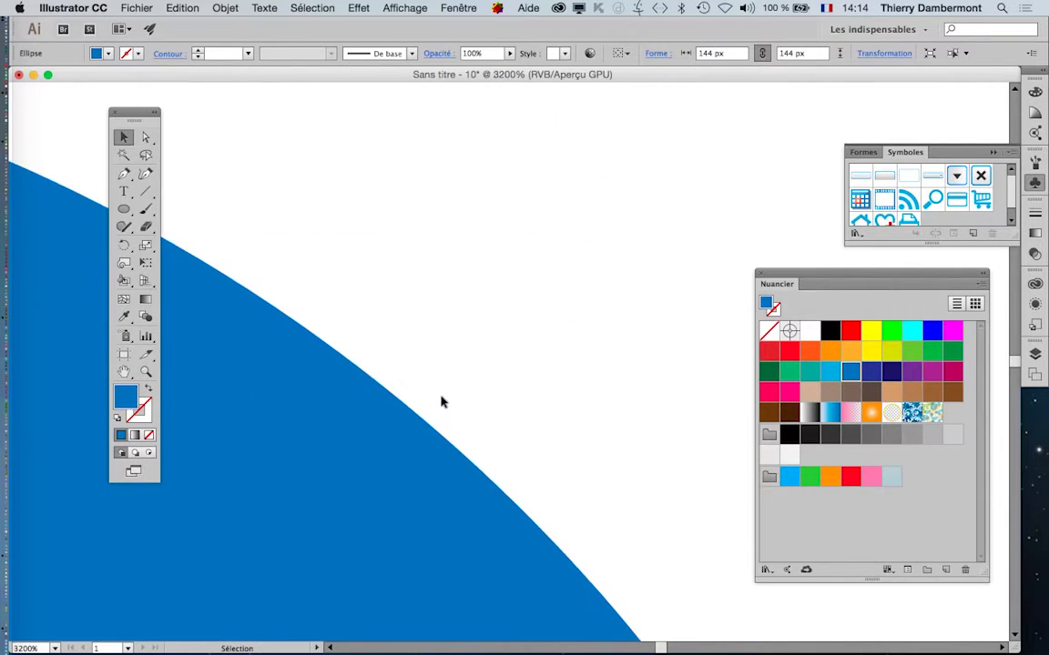
scroll(438, 404, up, 3)
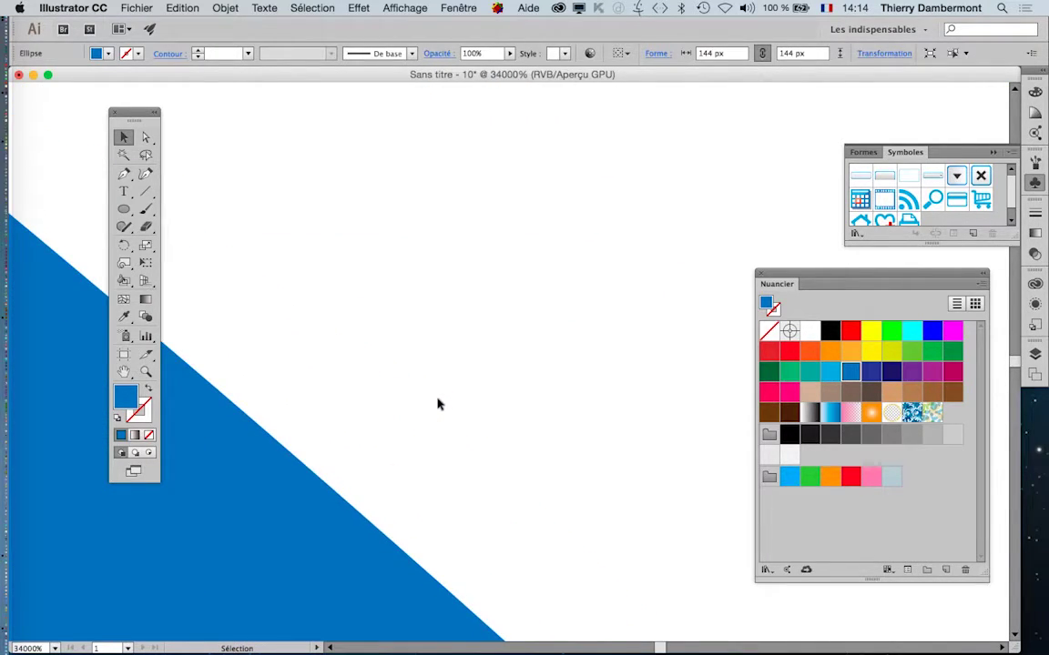
scroll(438, 404, down, 5)
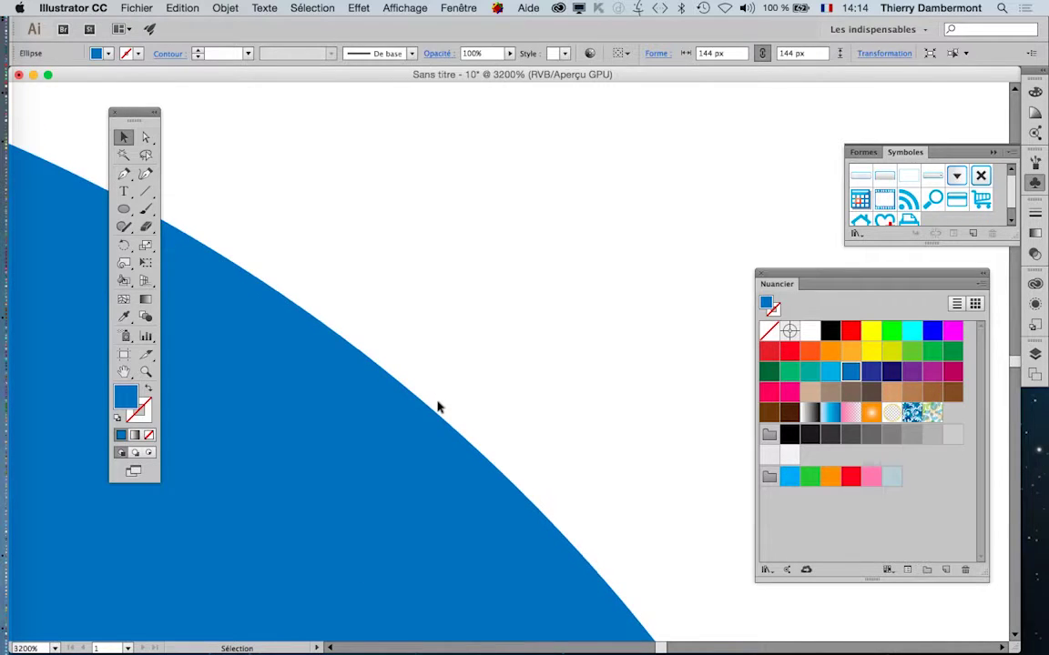
scroll(438, 406, up, 7)
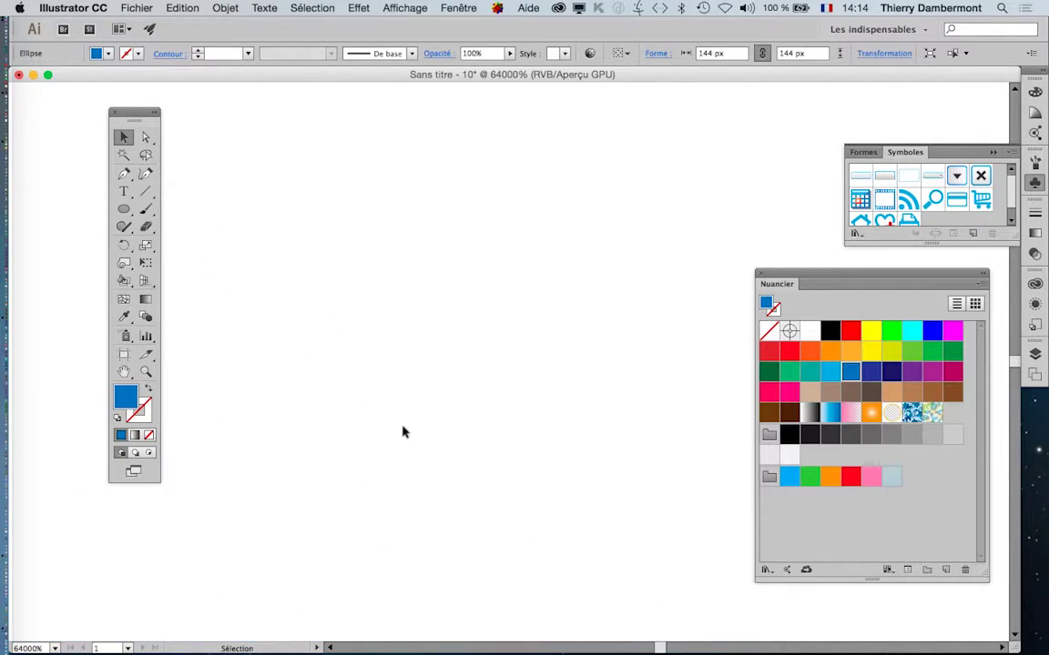
drag(422, 456, 599, 342)
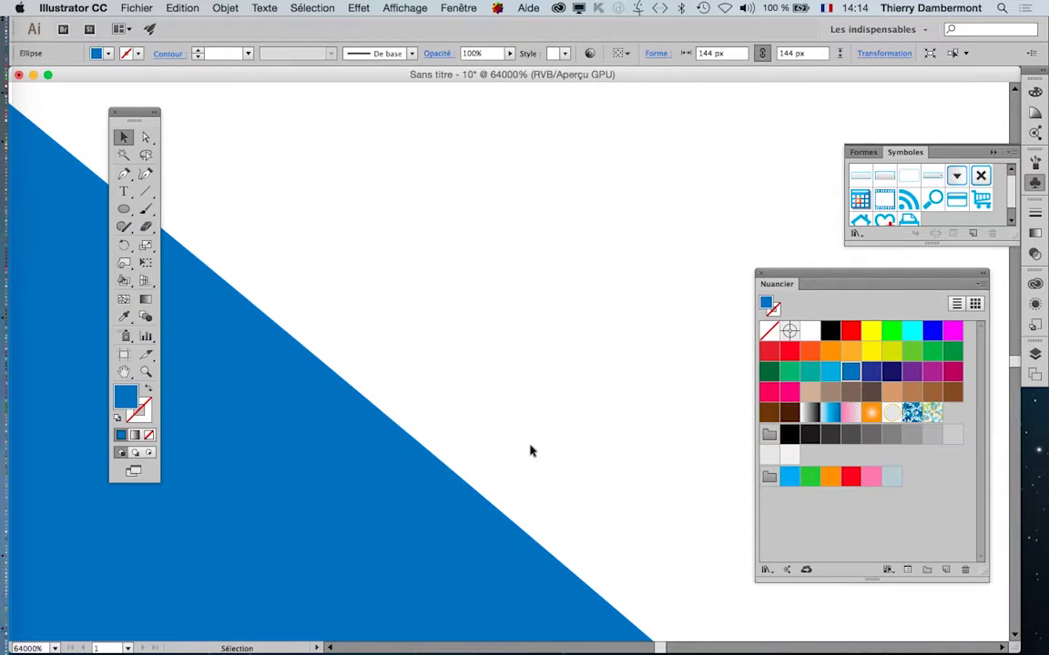
scroll(526, 460, left, 5)
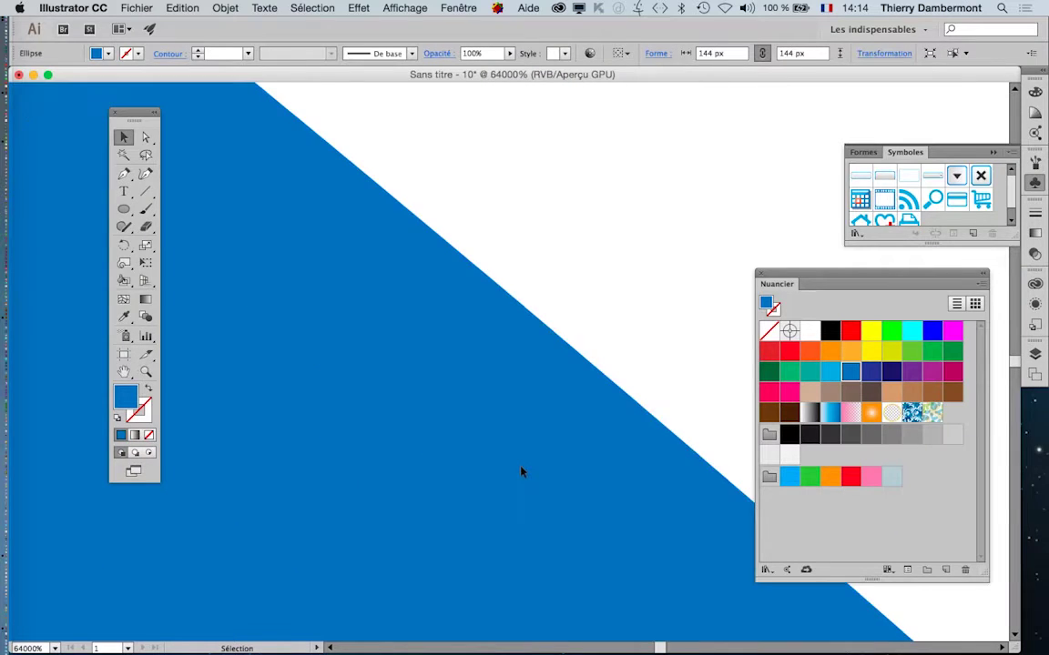
scroll(558, 403, down, 4)
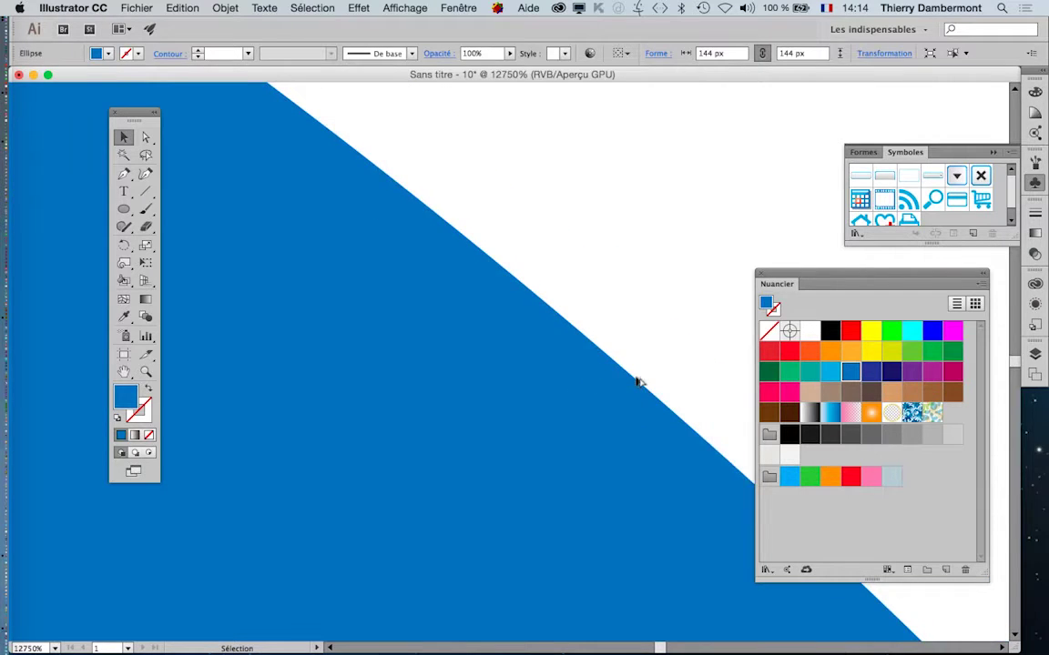
scroll(637, 382, down, 6)
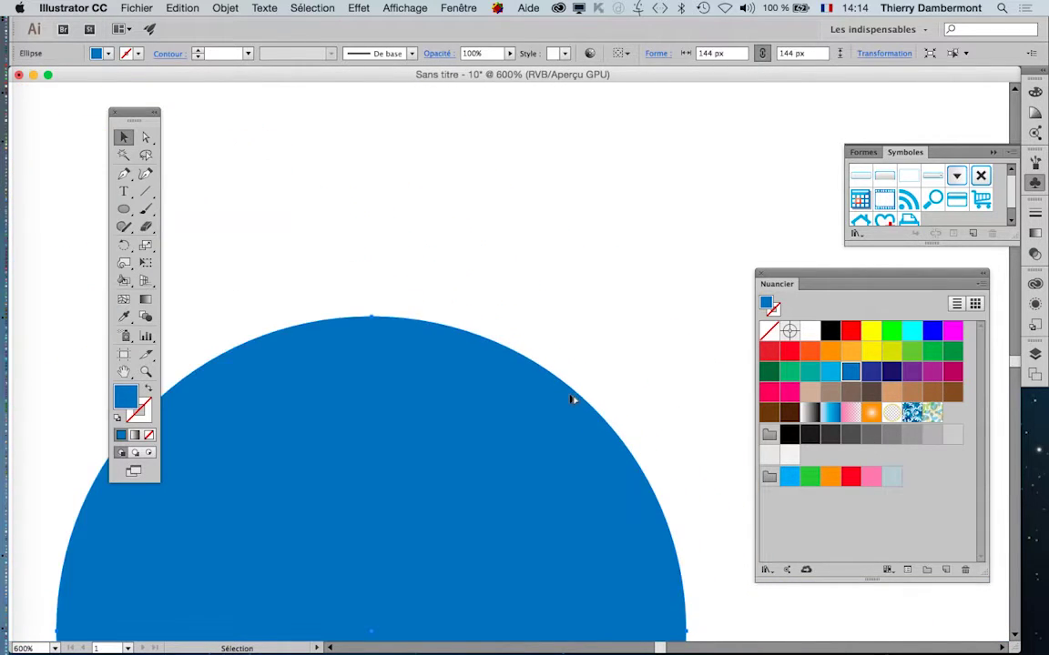
scroll(572, 400, down, 3)
scroll(573, 401, down, 1)
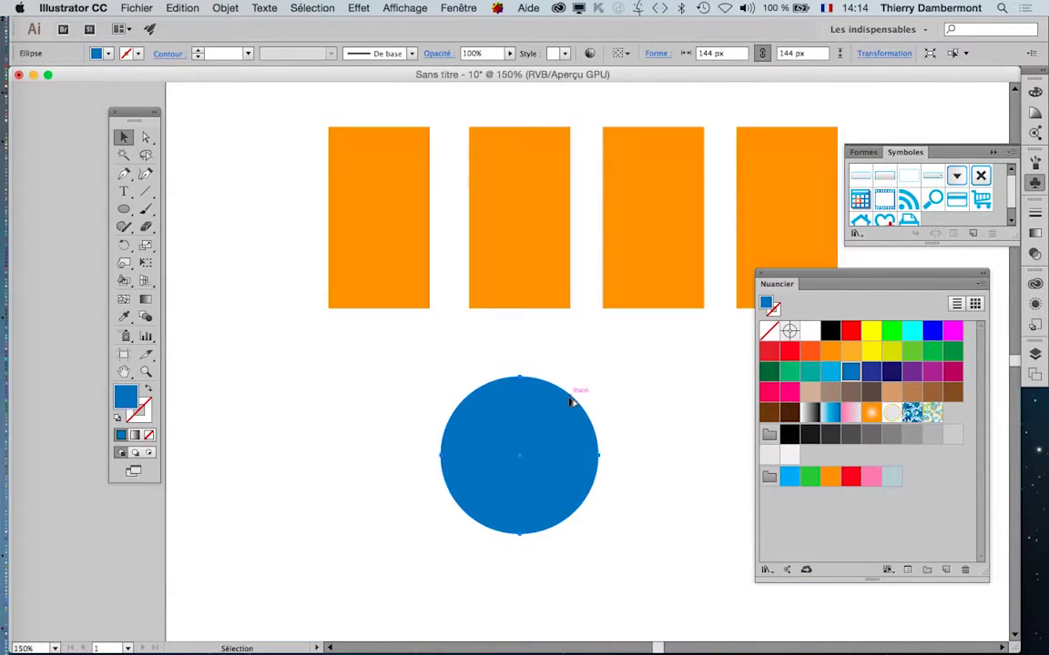
drag(557, 286, 339, 258)
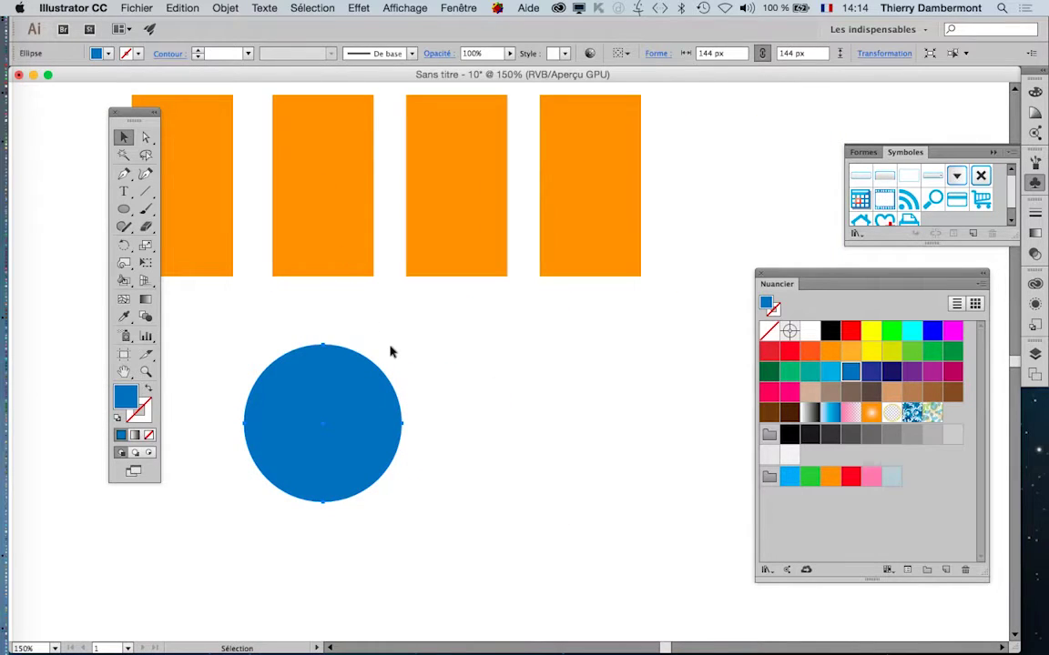
scroll(366, 337, down, 1)
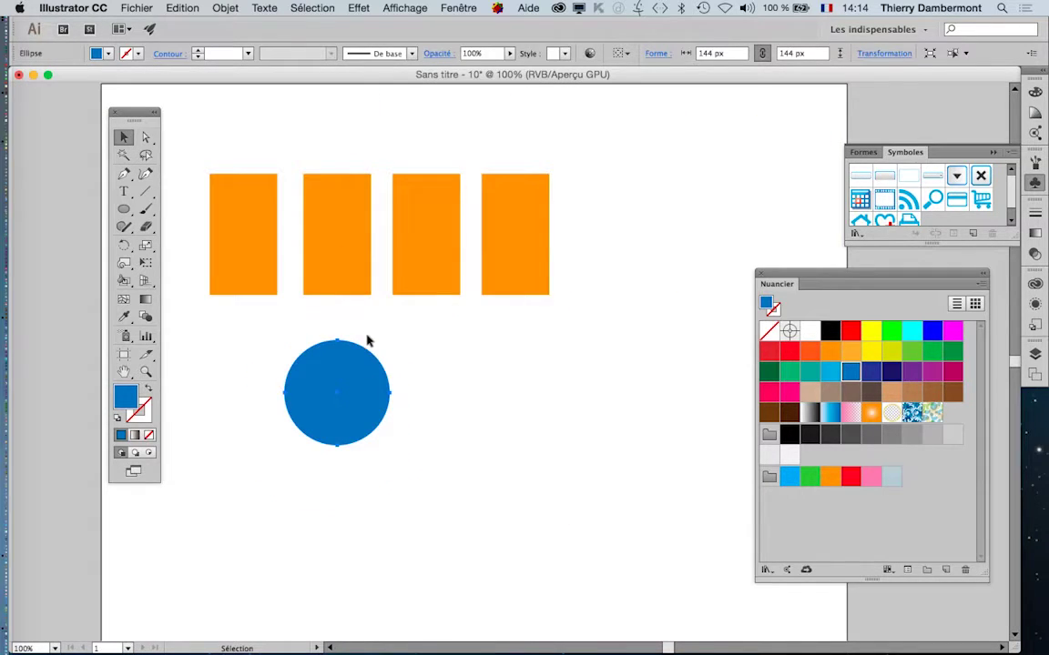
- Move the tools panel off the artboard and turn on pixel preview for the document
drag(140, 115, 63, 107)
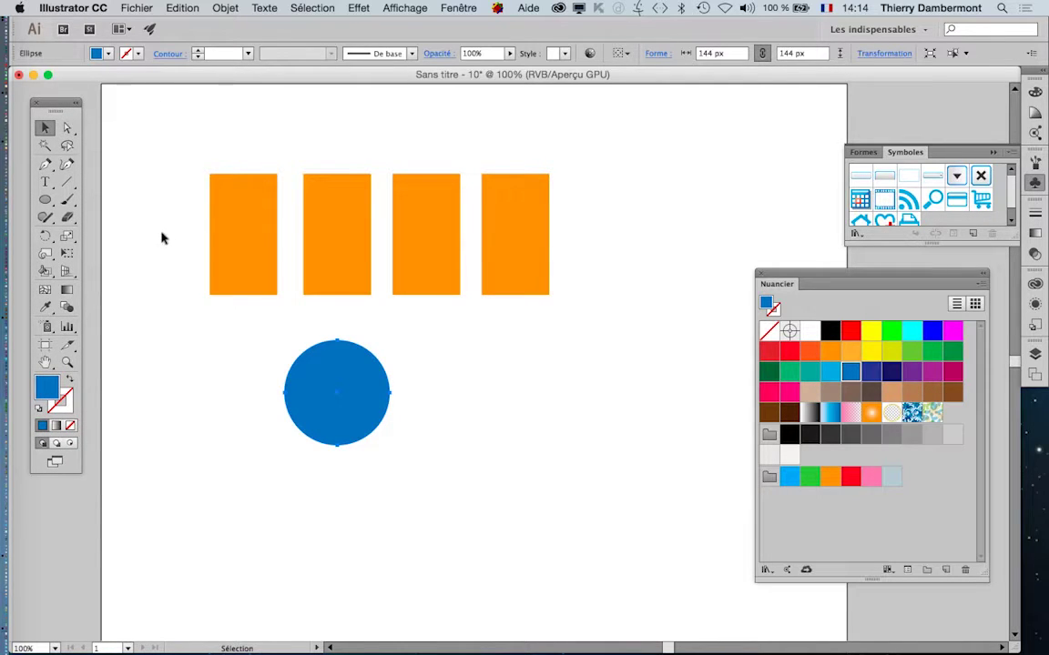
click(406, 8)
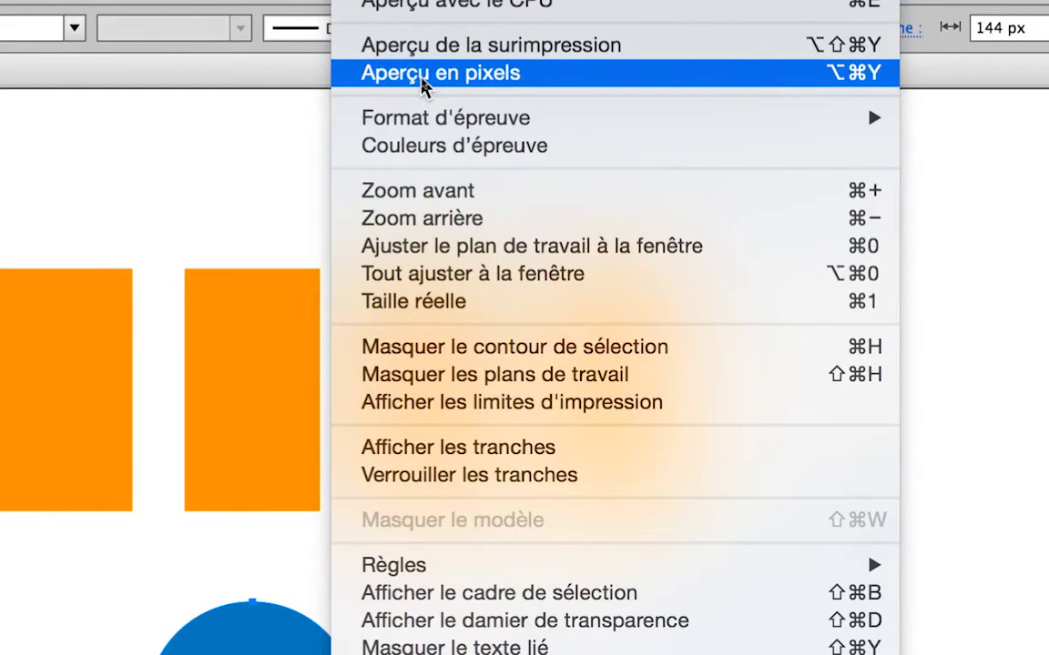
click(423, 80)
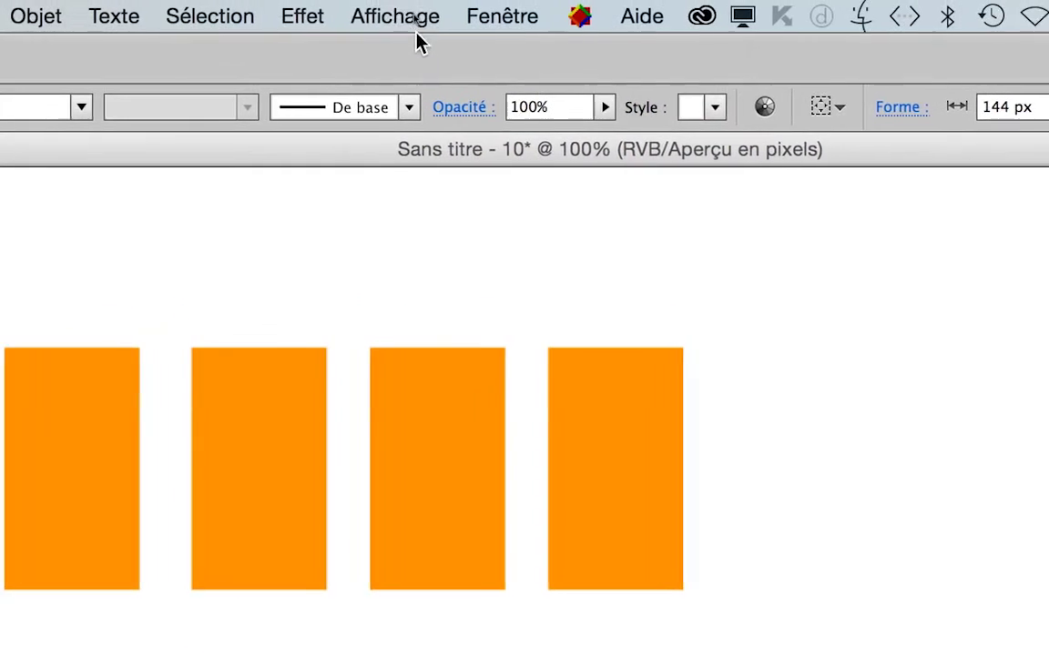
click(409, 17)
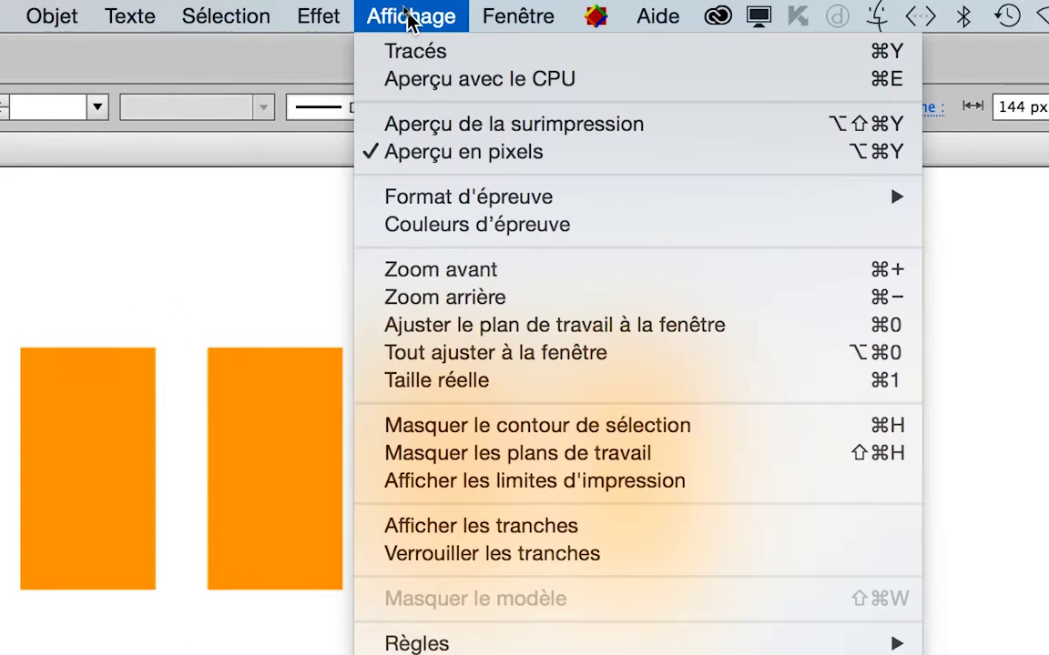
click(408, 18)
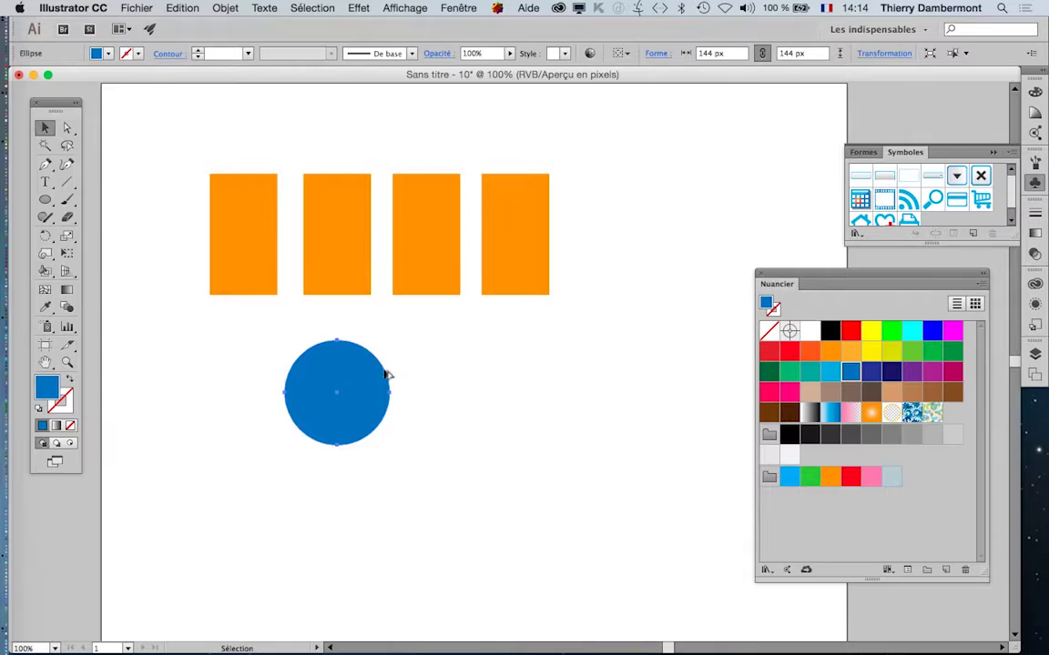
- Examine the blue circle's edge in pixel preview at magnifications up to 6400%
scroll(387, 374, up, 11)
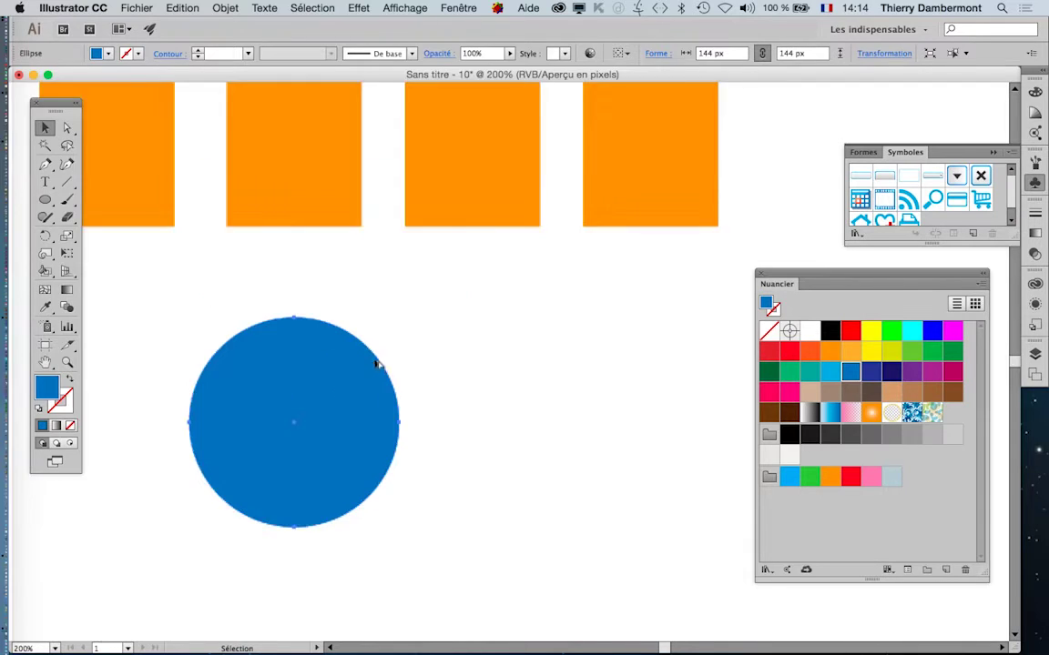
scroll(362, 354, up, 1)
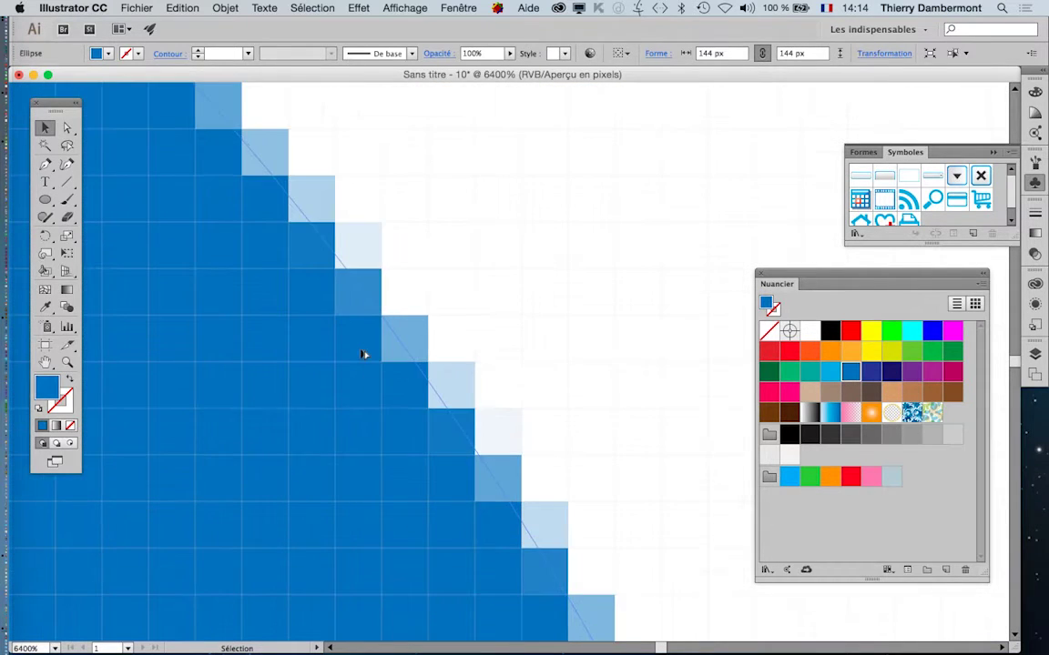
scroll(362, 355, down, 1)
scroll(362, 354, down, 1)
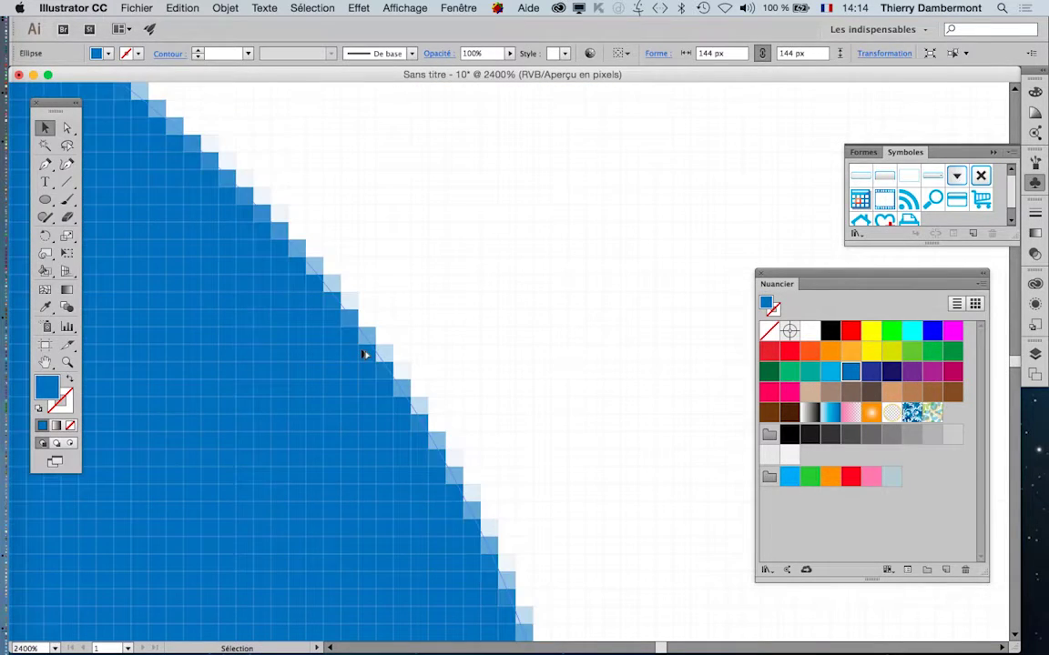
scroll(362, 354, down, 1)
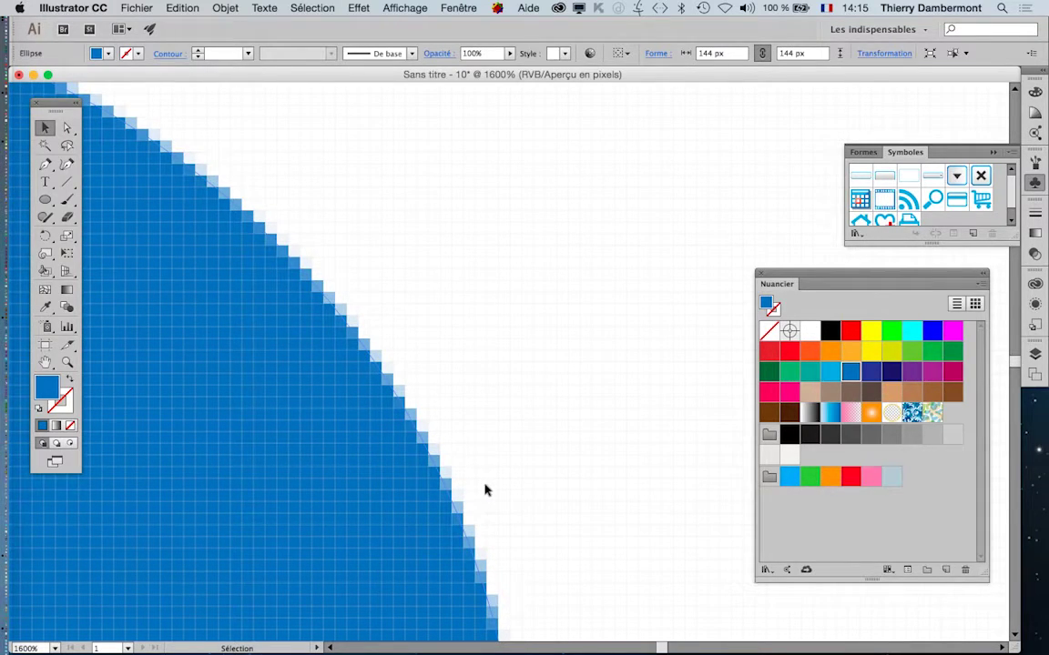
scroll(485, 491, down, 1)
scroll(485, 491, down, 1)
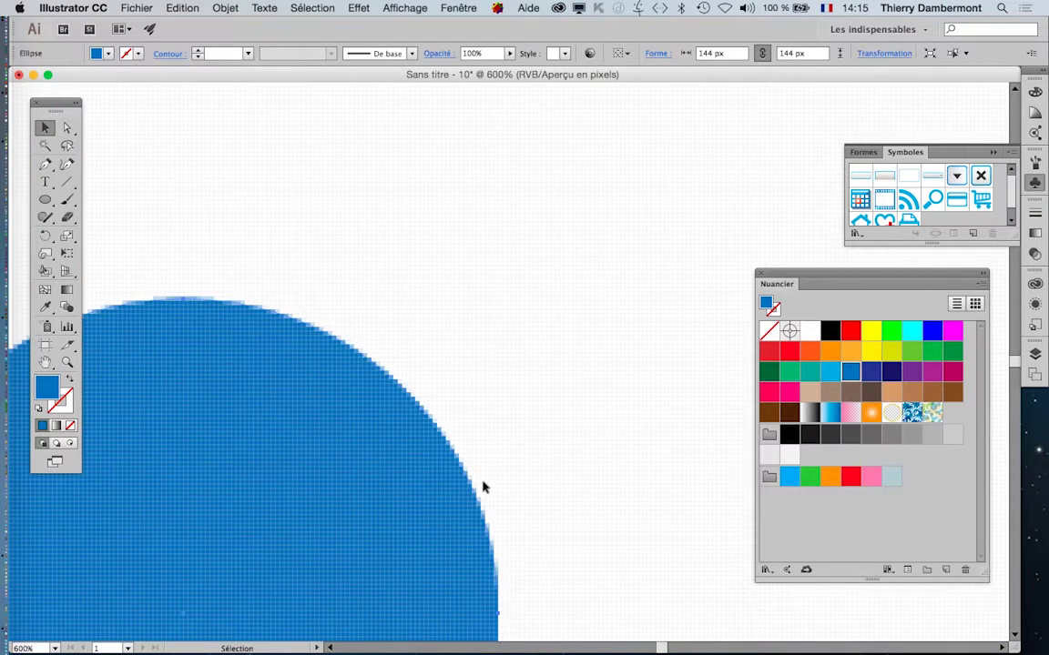
- Examine the blue circle's full outline in pixel preview at 400% magnification
scroll(485, 489, down, 1)
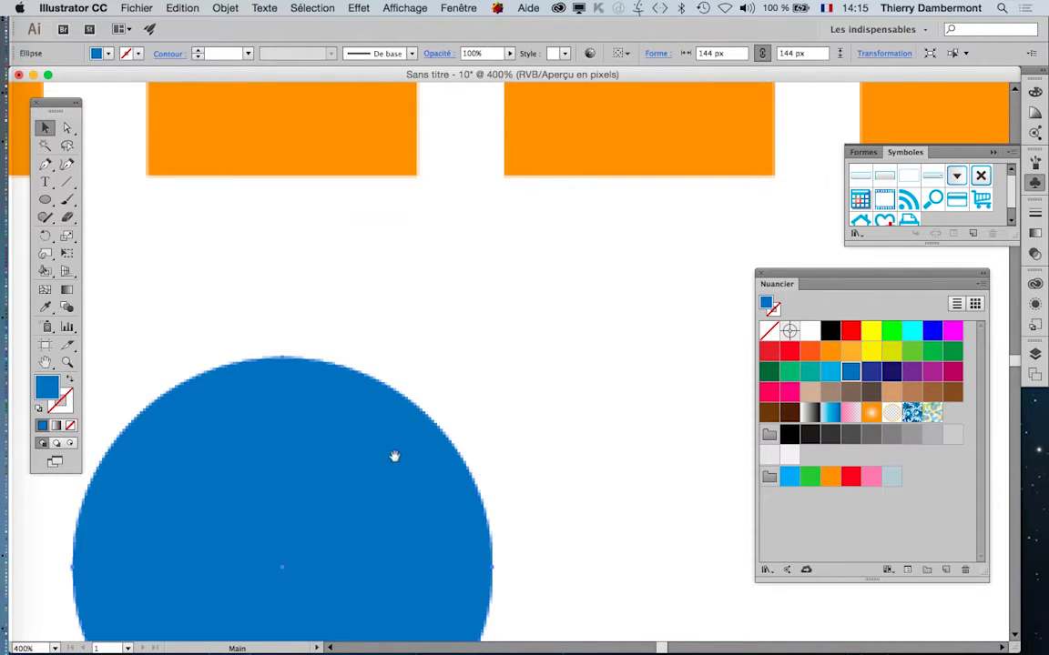
scroll(491, 351, down, 3)
scroll(491, 352, left, 4)
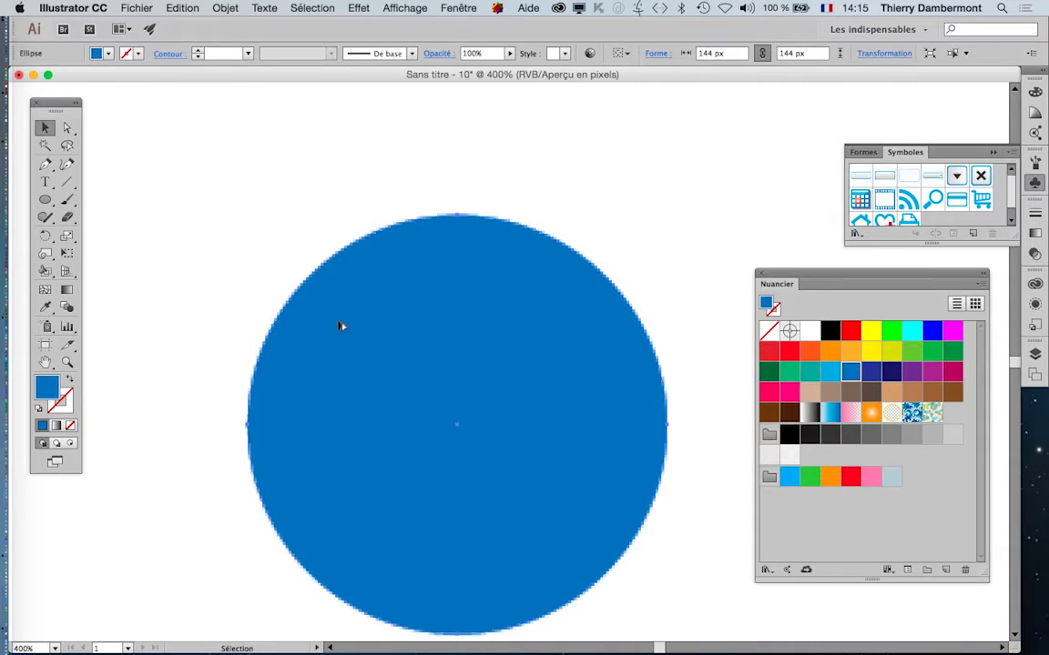
scroll(342, 326, down, 1)
scroll(346, 325, down, 1)
- Examine the edges and corners of the orange rectangles in pixel preview at magnifications from 200% up to 1200%
scroll(515, 527, up, 5)
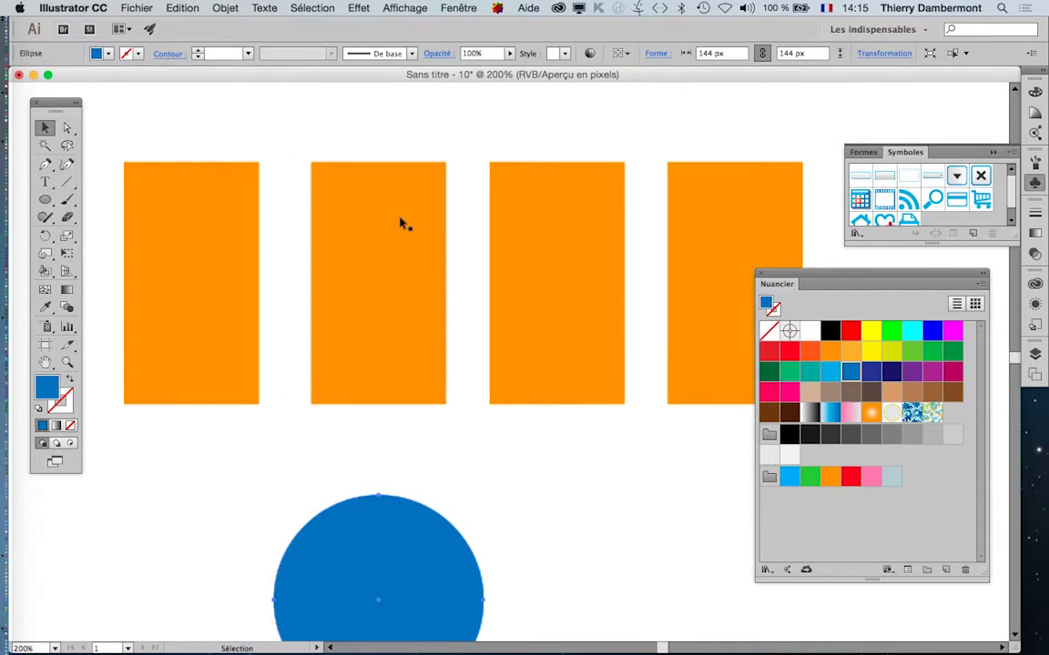
scroll(400, 223, up, 1)
scroll(402, 227, up, 1)
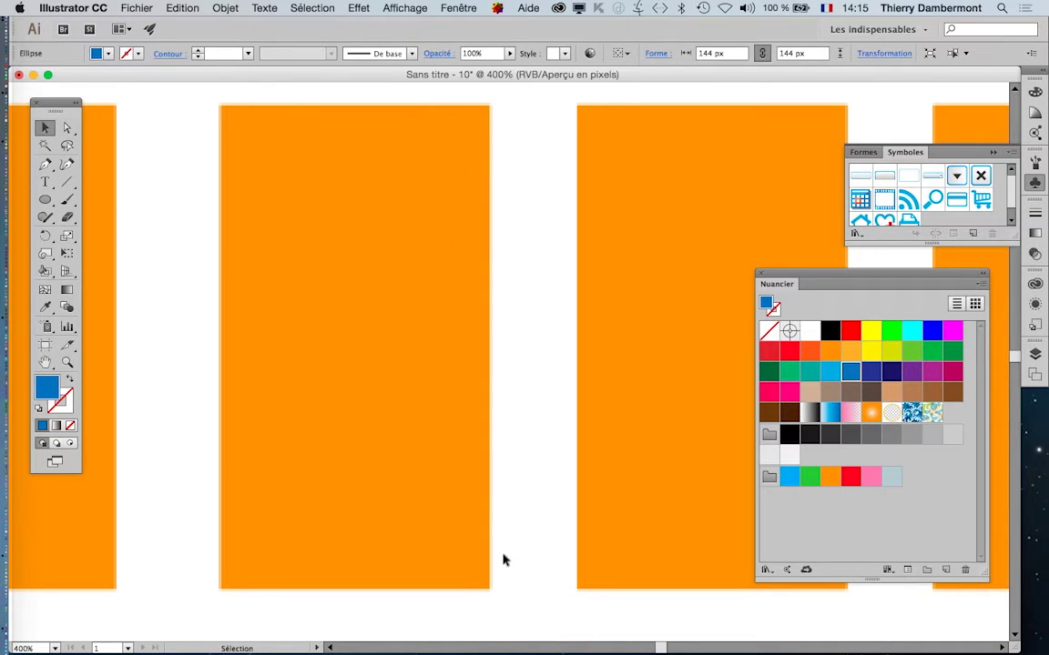
key(super)
scroll(611, 117, up, 1)
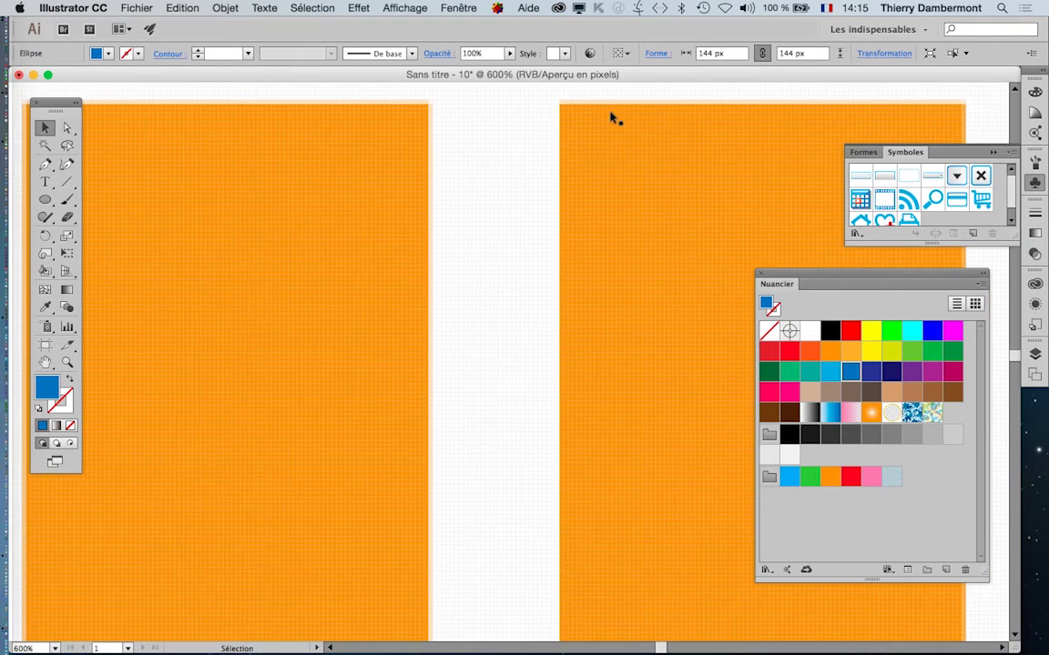
scroll(676, 234, right, 6)
scroll(677, 234, up, 1)
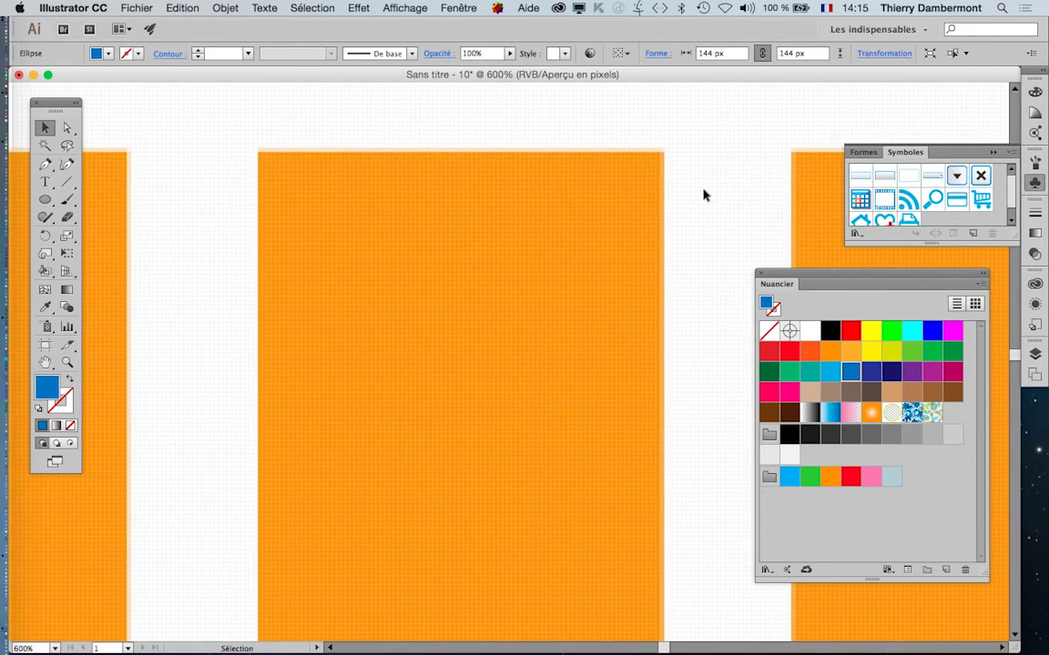
scroll(703, 195, up, 2)
drag(649, 161, 635, 289)
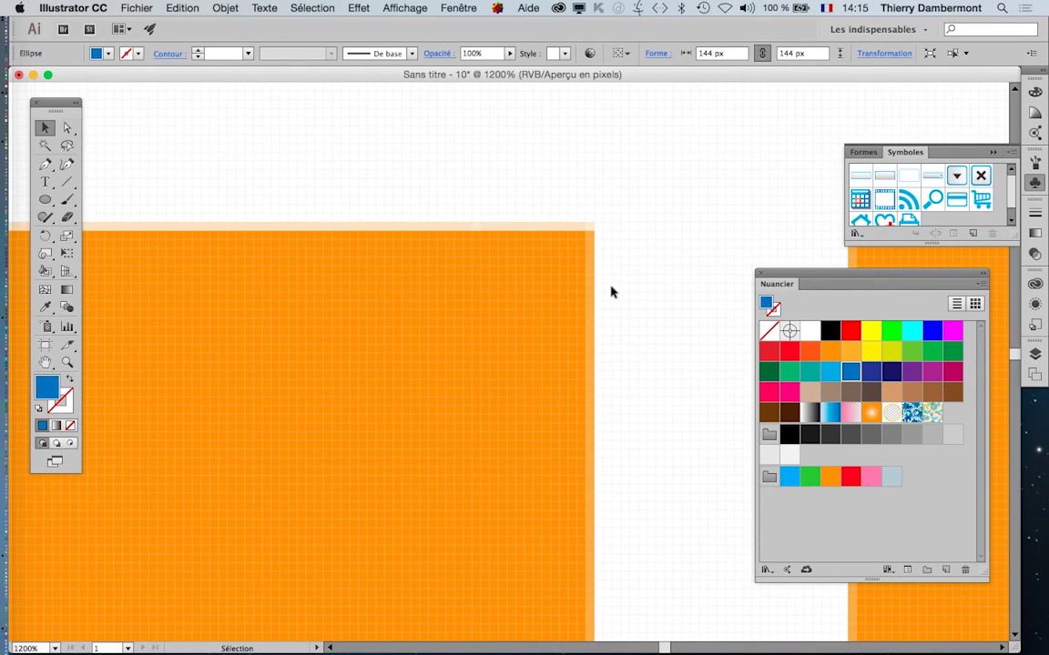
scroll(611, 291, down, 2)
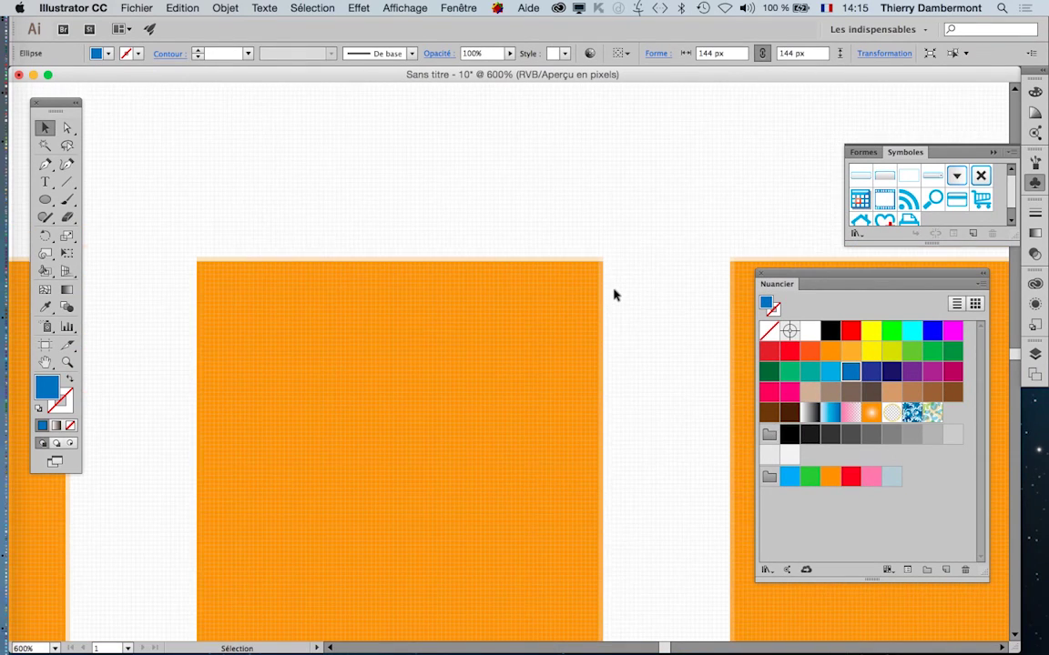